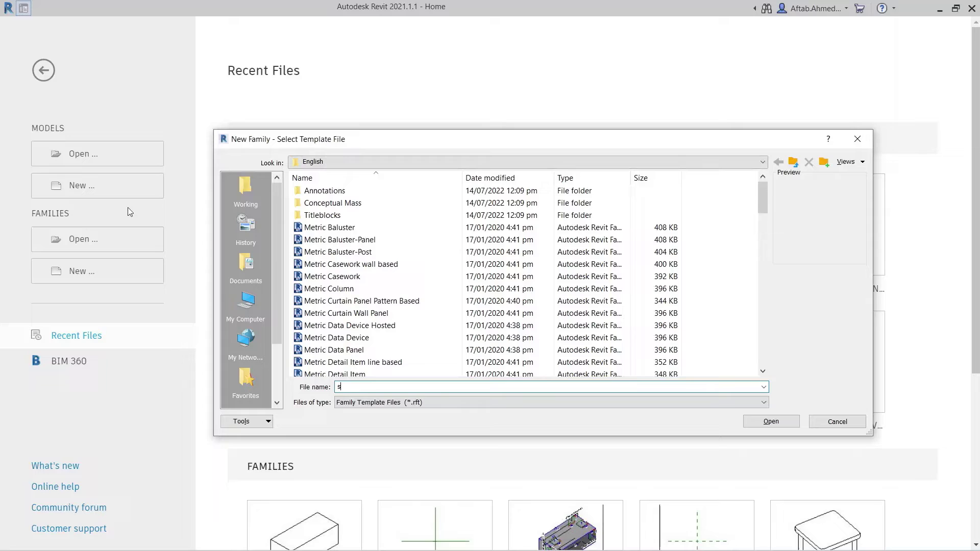
Create a new family from the Metric Generic Model.rft template.
left_click(90, 271)
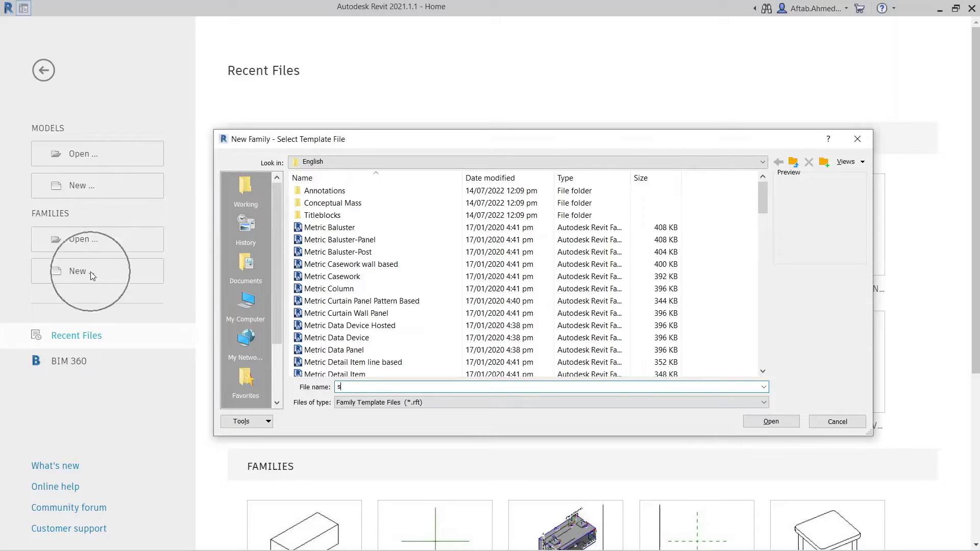
left_click(245, 154)
left_click(350, 264)
scroll(353, 270, "down", 7)
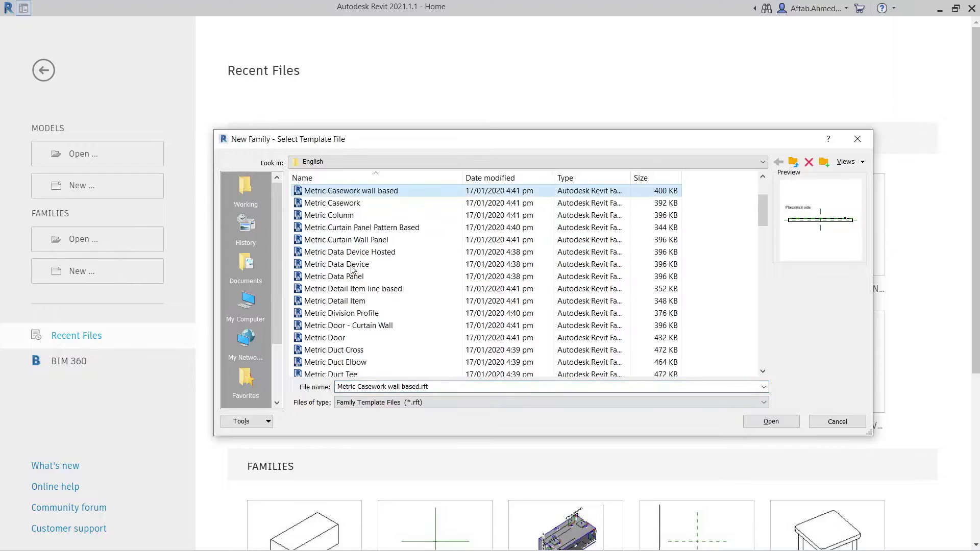
scroll(352, 269, "down", 4)
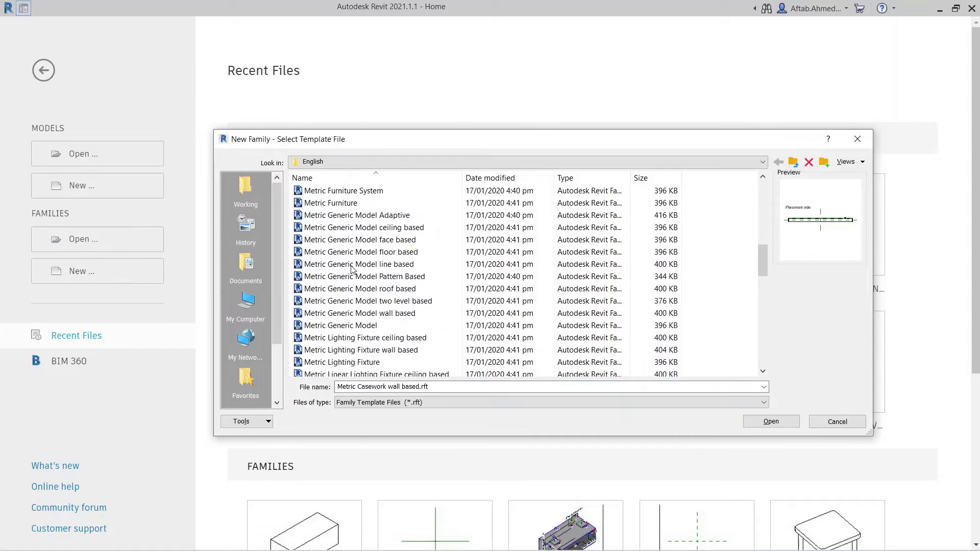
left_click(366, 327)
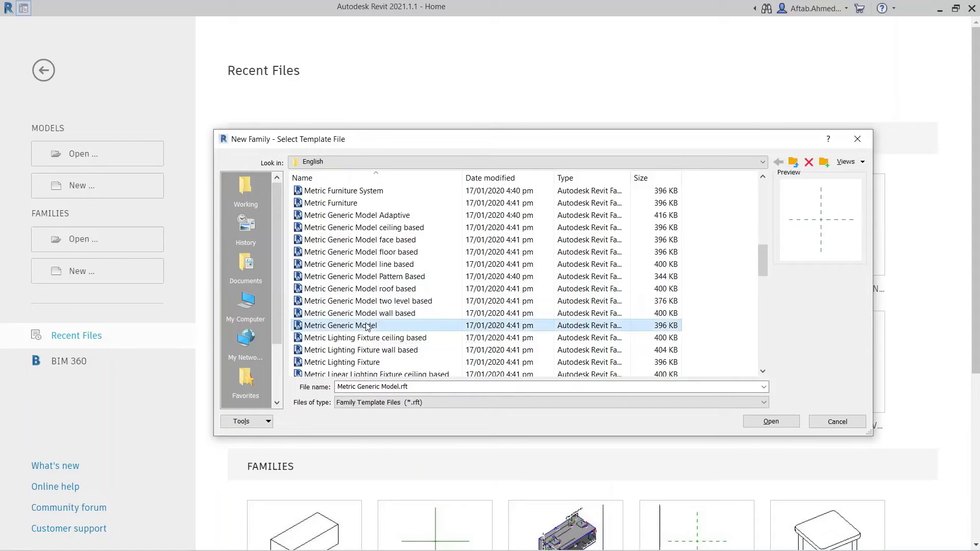
left_click(771, 421)
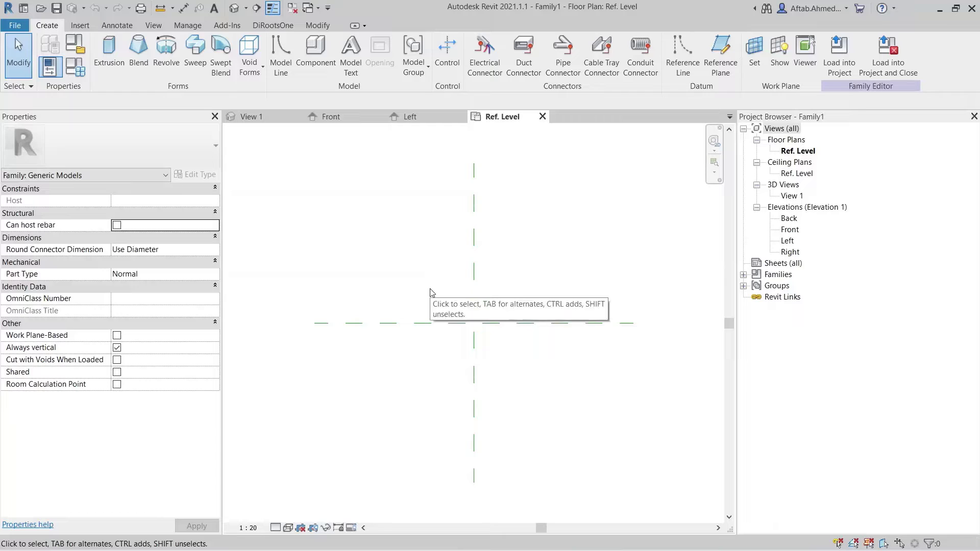
Set the family category to Mechanical Equipment using the Mechanical discipline filter.
left_click(430, 292)
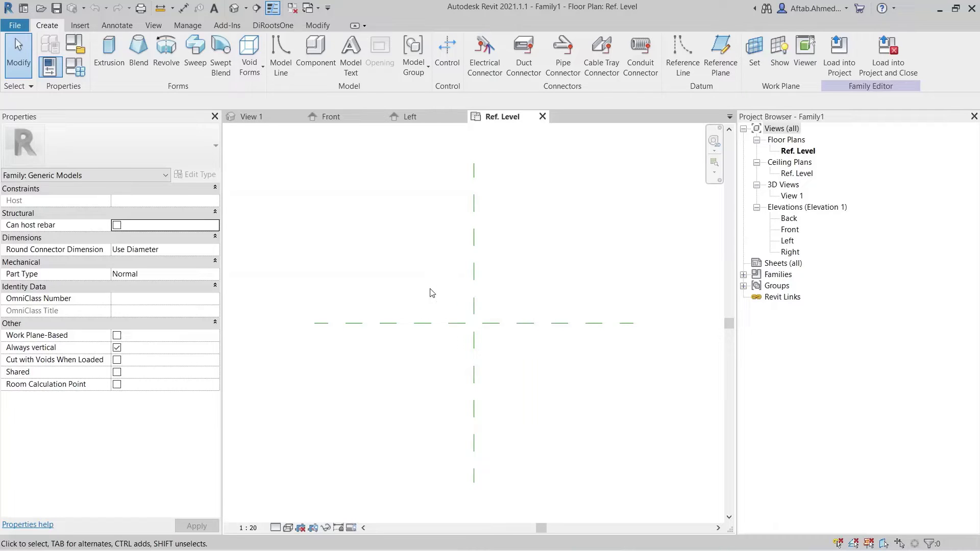
left_click(75, 45)
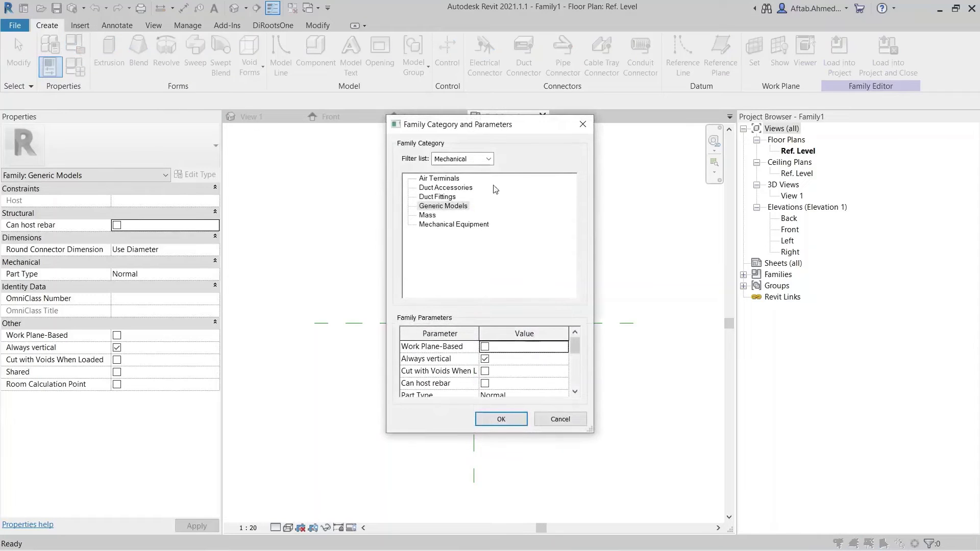
left_click(489, 161)
left_click(510, 197)
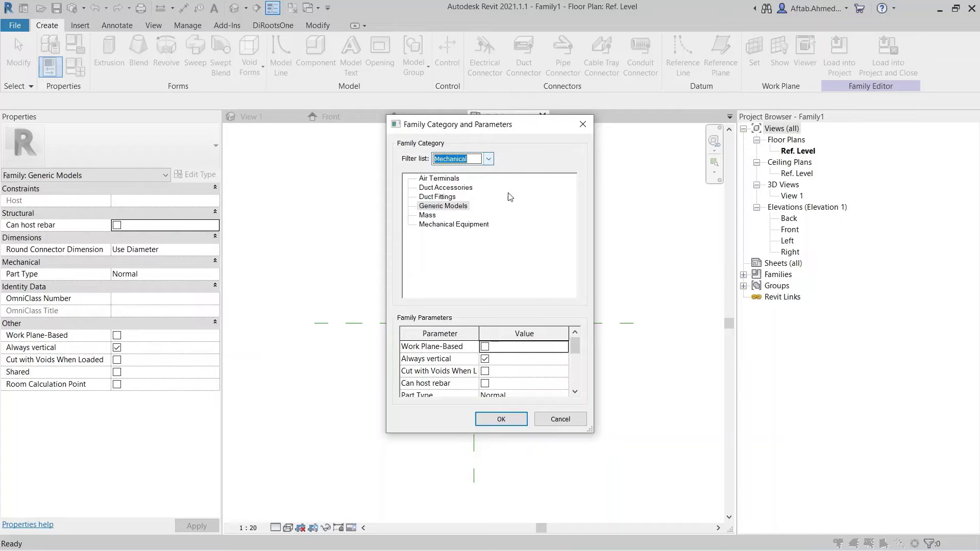
left_click(474, 225)
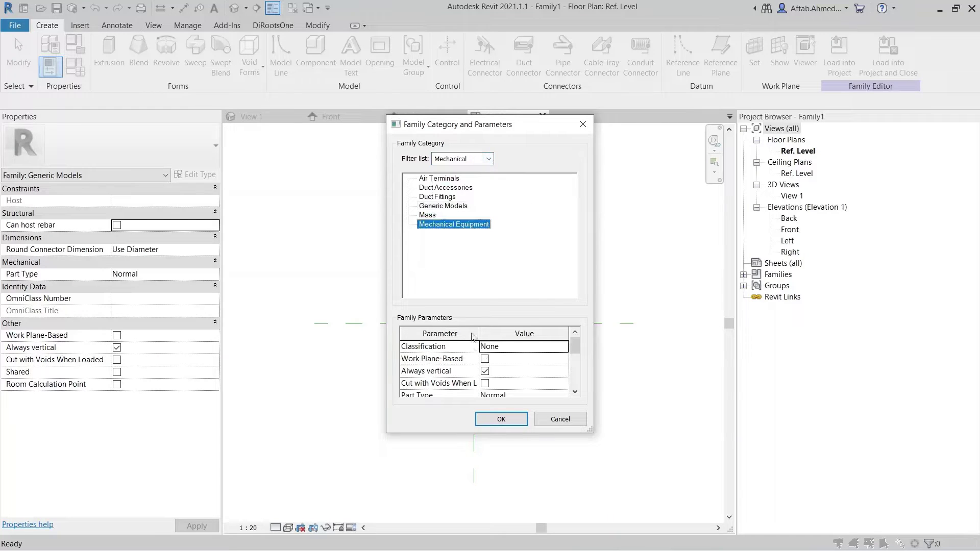
left_click(500, 419)
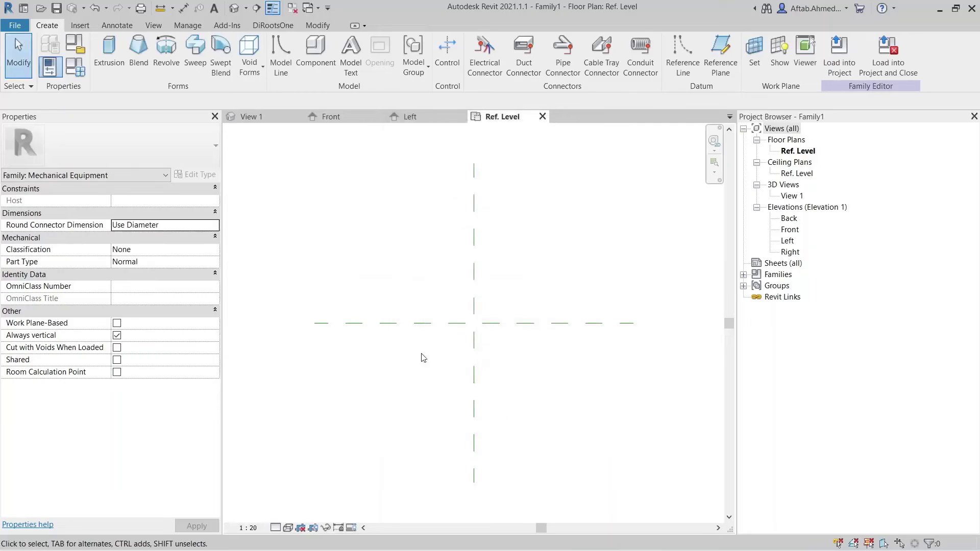
left_click(83, 188)
left_click(413, 270)
left_click(413, 270)
Add a new family type named AHU in Family Types.
left_click(79, 72)
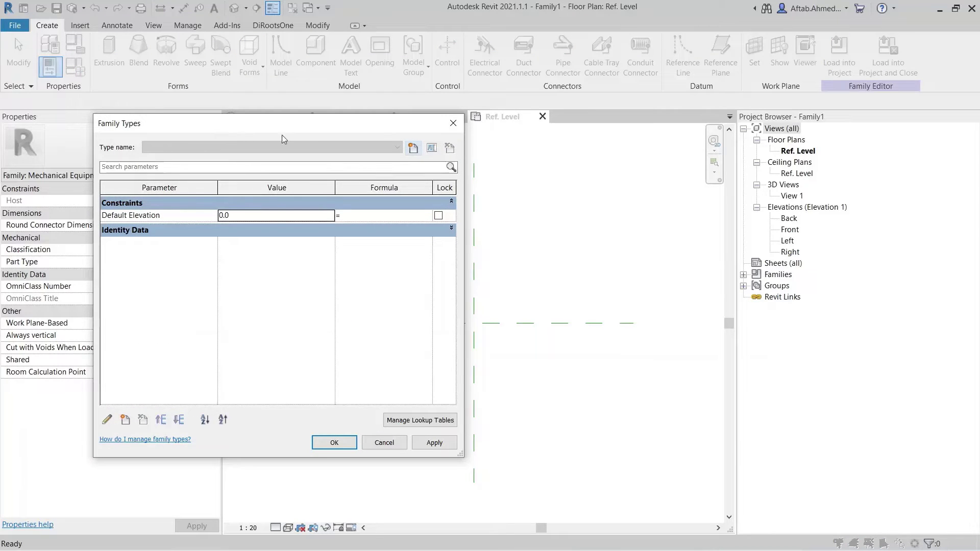
left_click_drag(282, 135, 403, 138)
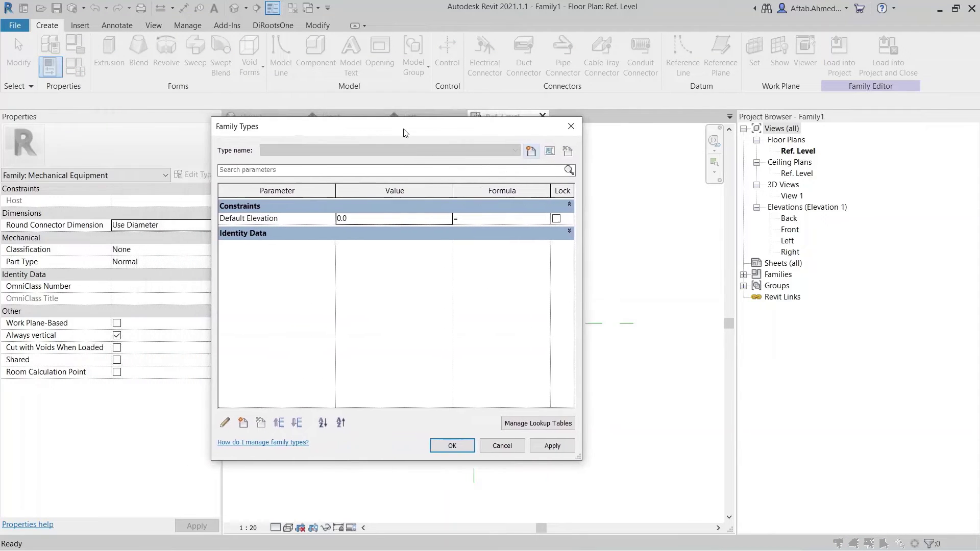
left_click(534, 152)
type("AHU")
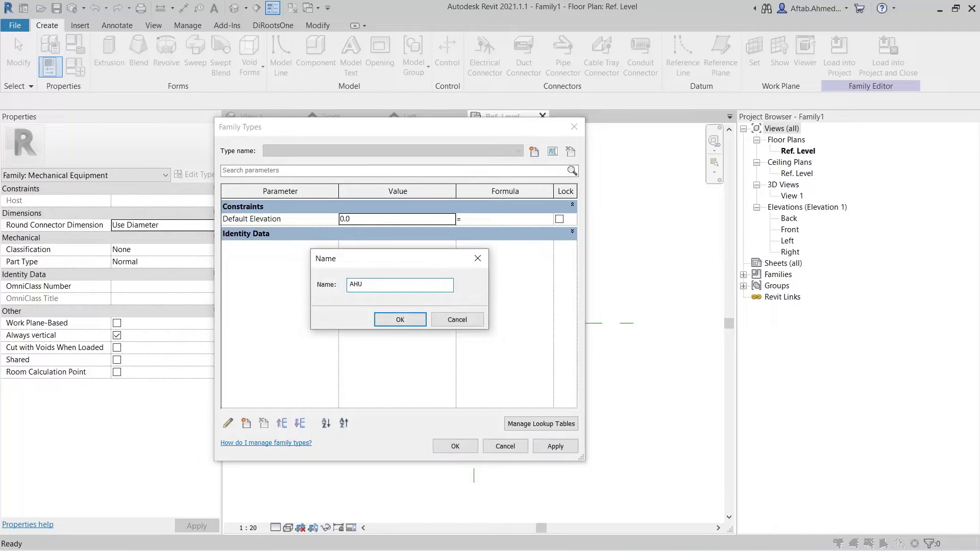
left_click(403, 320)
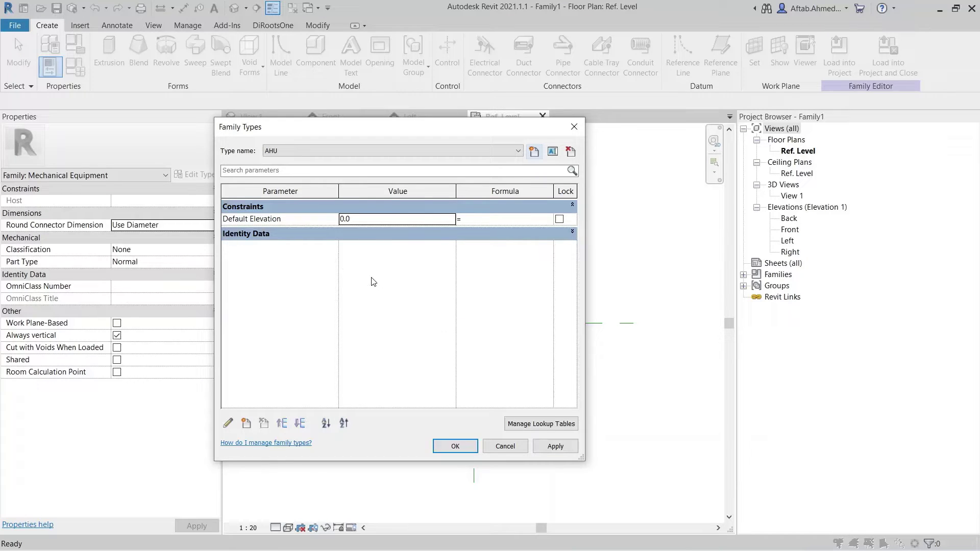
Add Length as an instance length parameter under Dimensions.
left_click(246, 423)
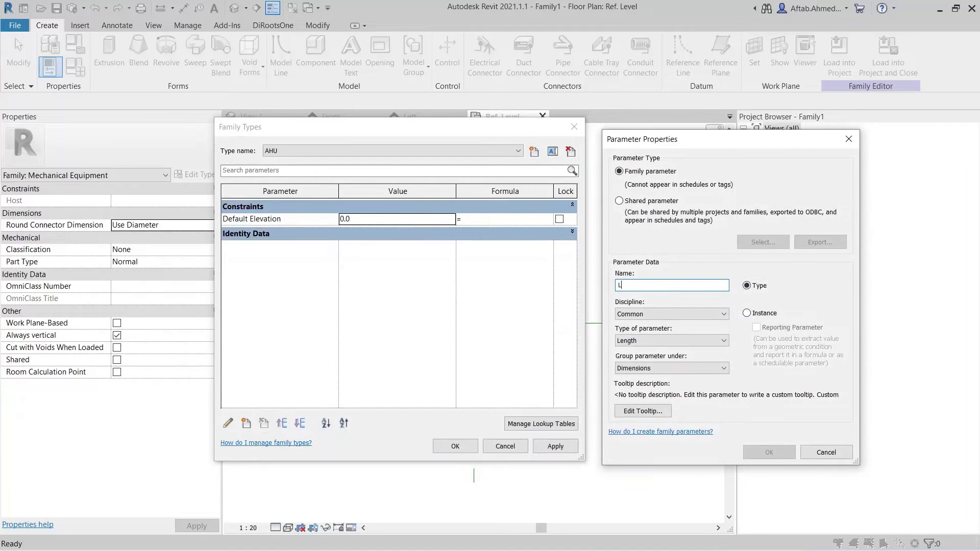
type("Length")
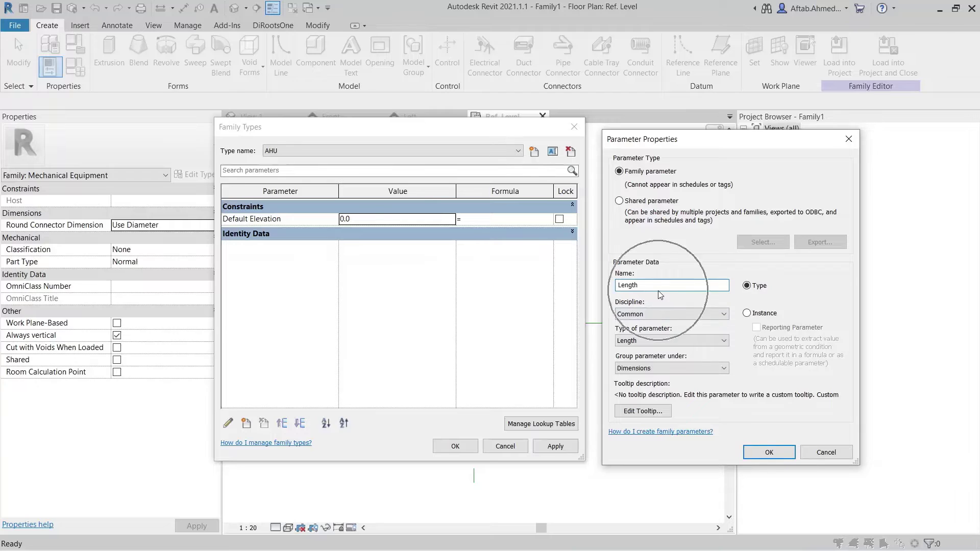
left_click(746, 314)
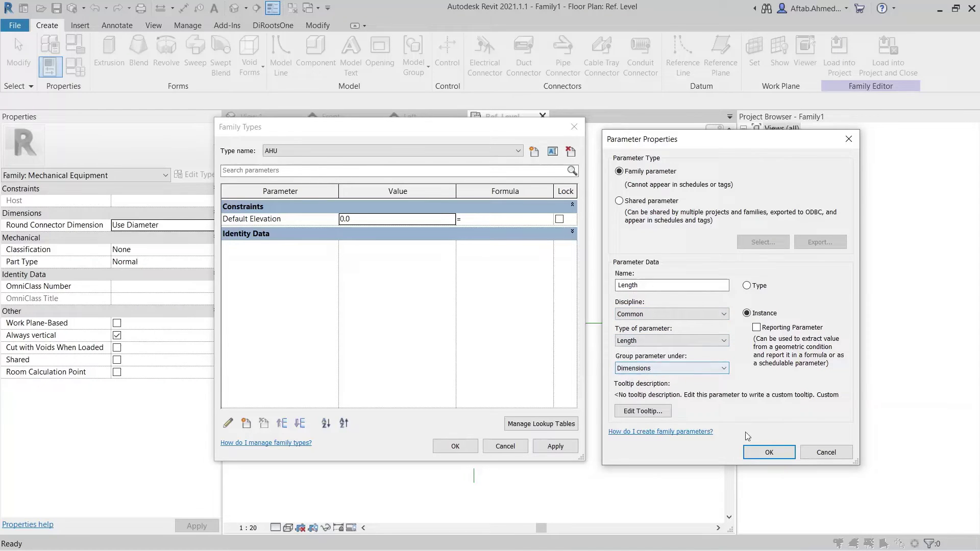
left_click(769, 452)
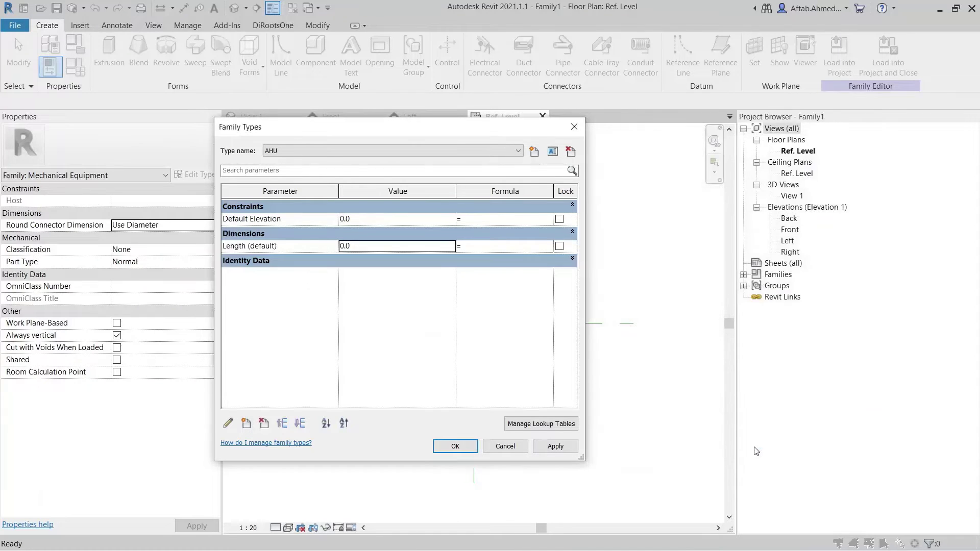
left_click(246, 423)
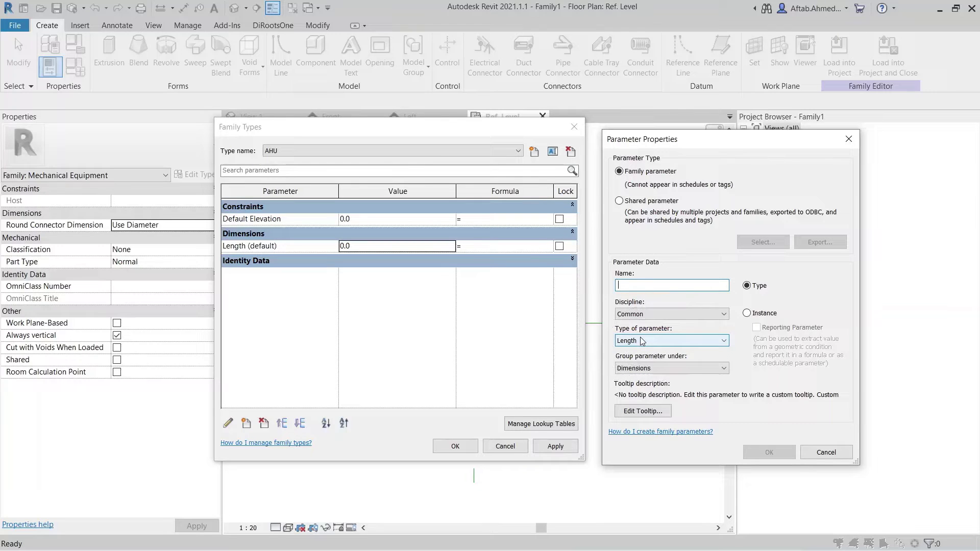
left_click(826, 452)
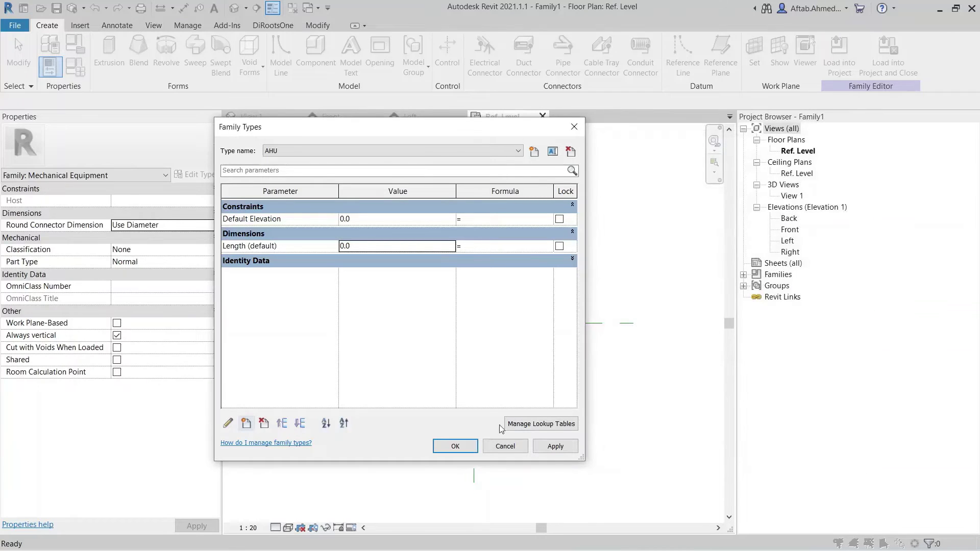
Add Width and Height as instance length parameters under Dimensions.
left_click(246, 424)
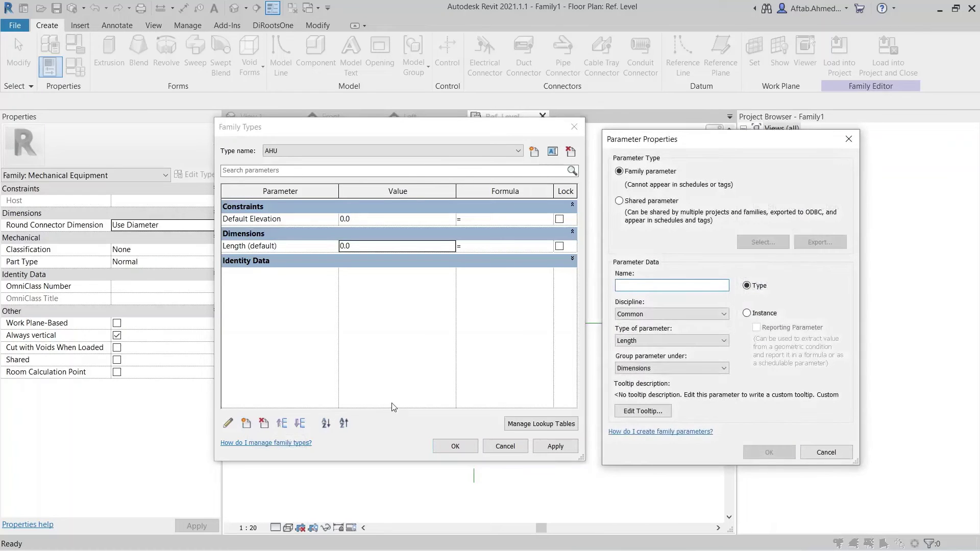
type("Width")
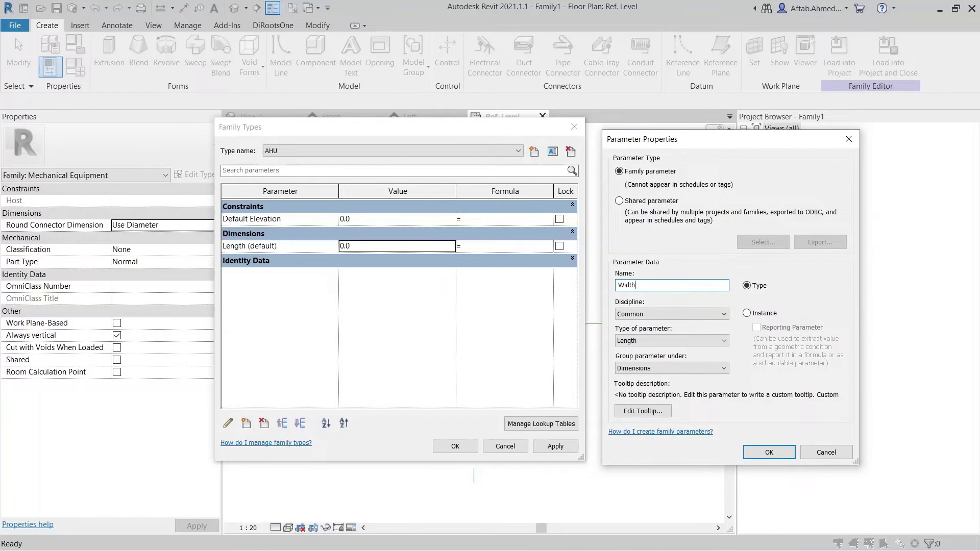
left_click(746, 313)
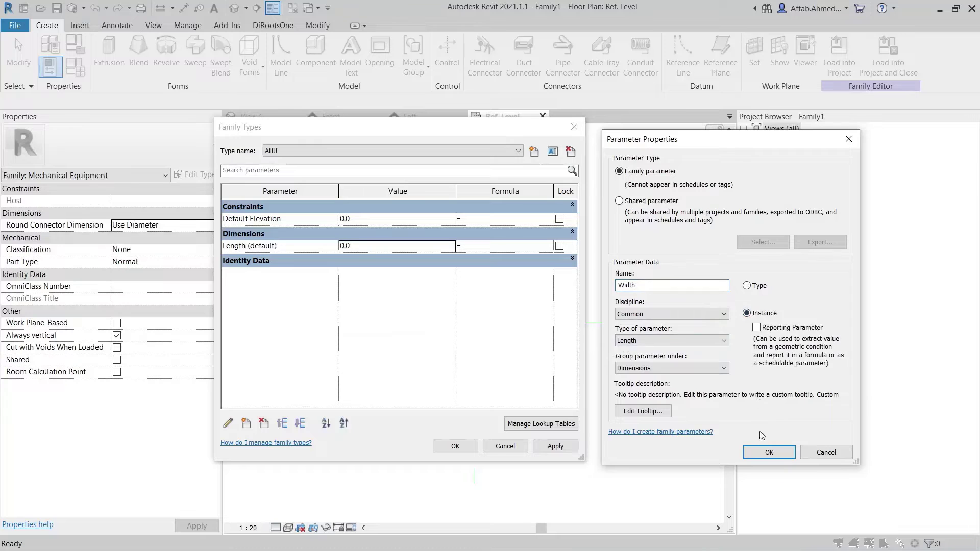
left_click(767, 453)
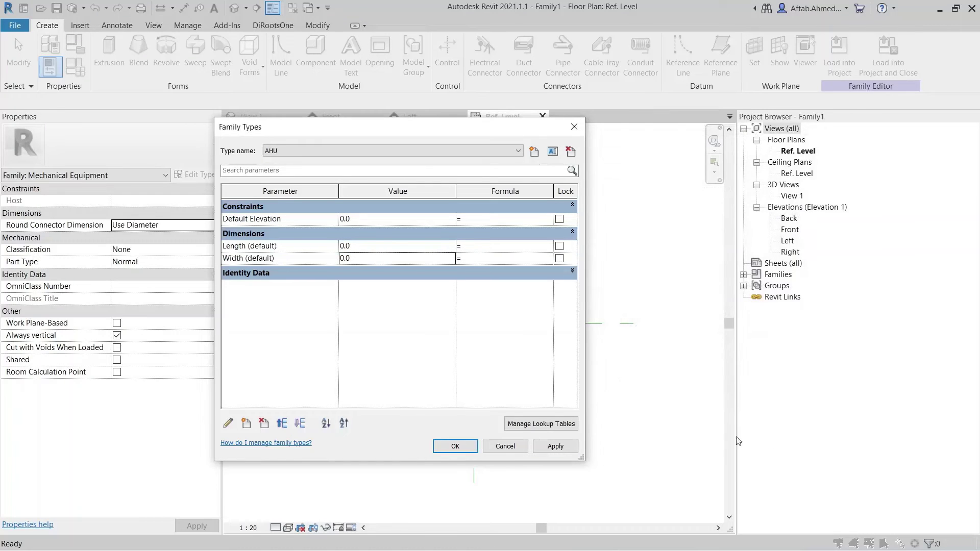
left_click(247, 424)
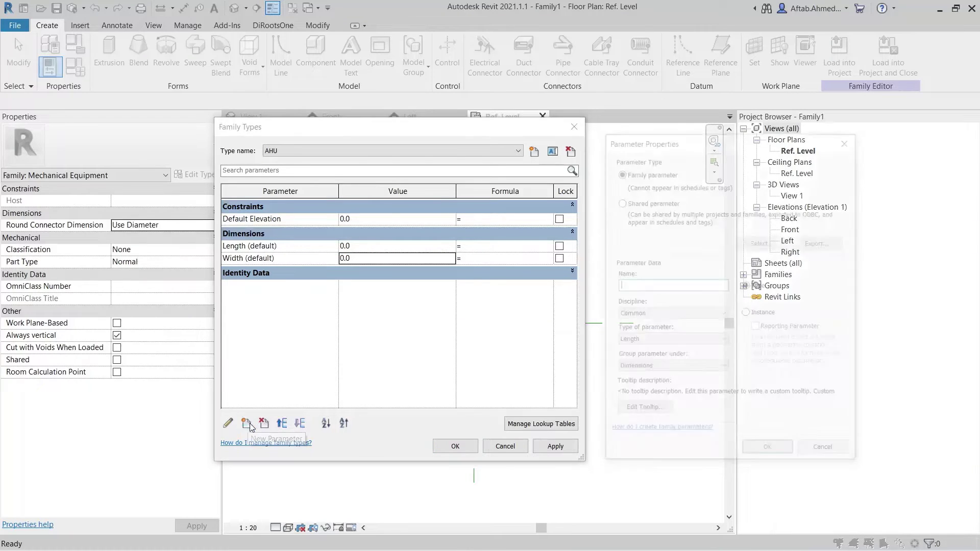
type("Height")
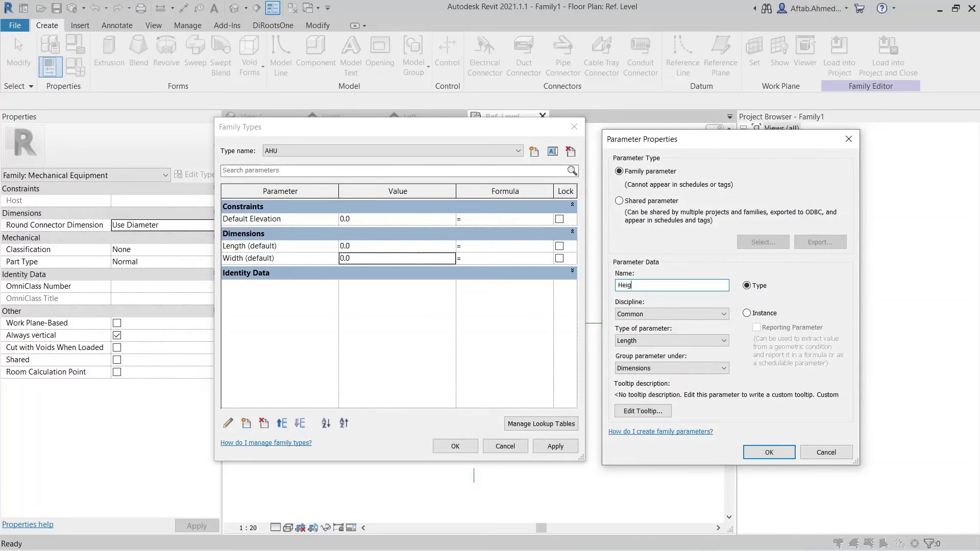
left_click(747, 314)
left_click(766, 452)
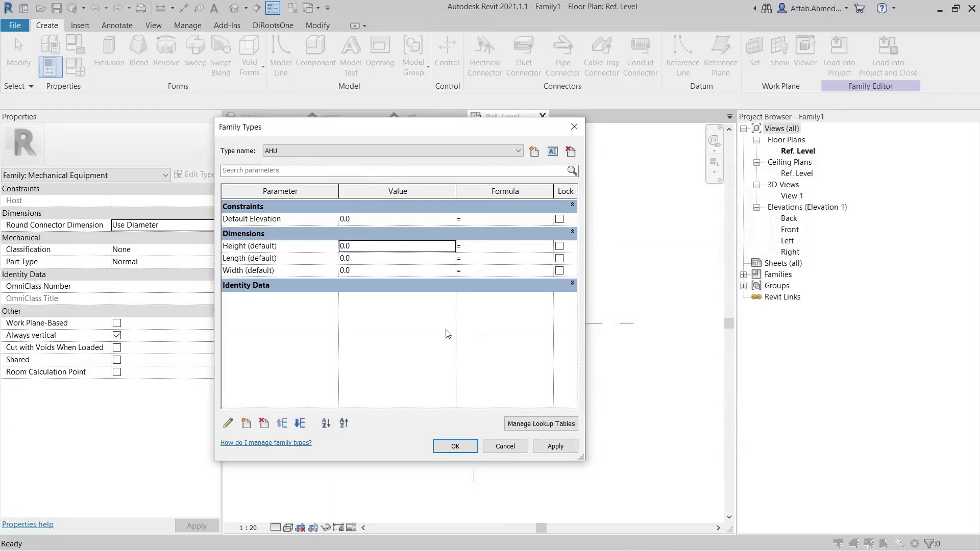
Enter Height 1400, Length 3200 and Width 1800 for AHU, apply, and close.
left_click(293, 293)
left_click(371, 247)
type("140")
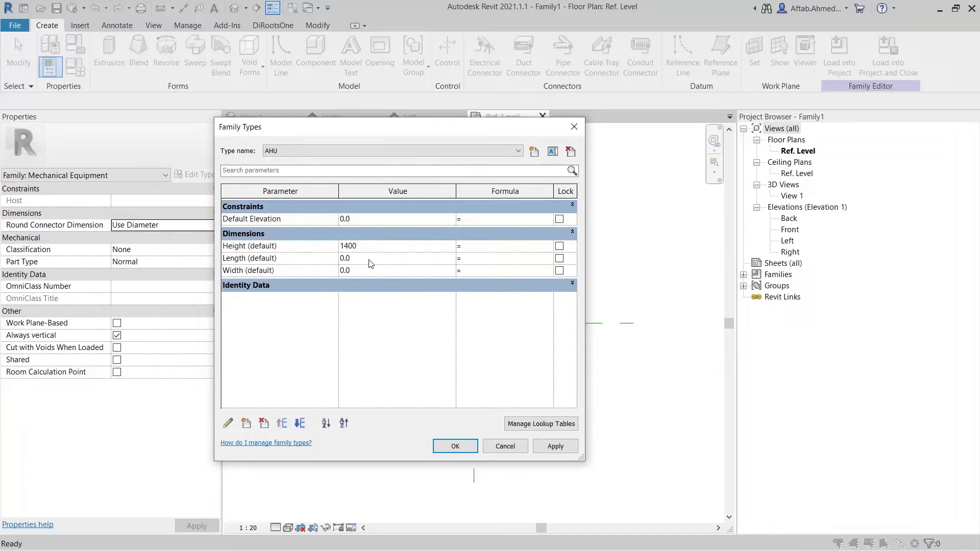
left_click(369, 262)
type("3200")
type("180")
left_click(371, 326)
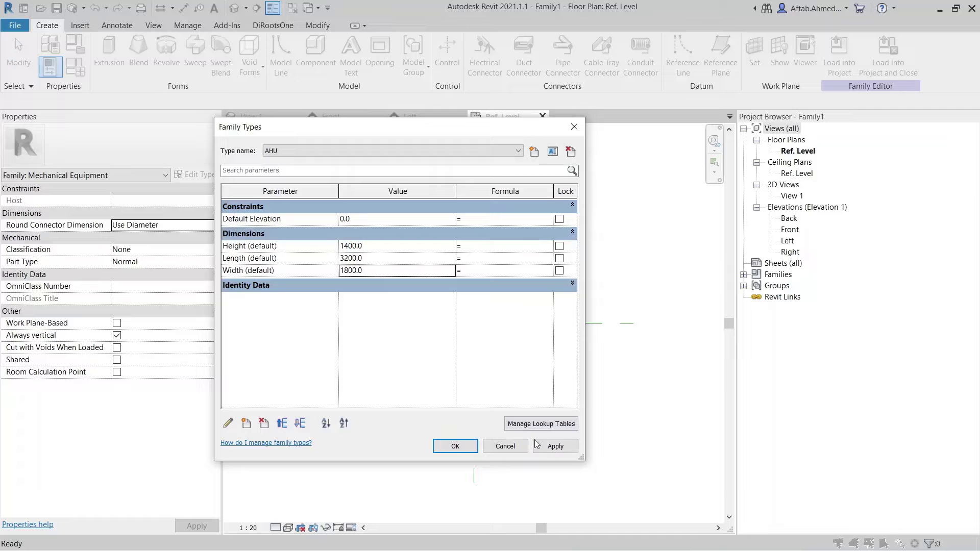
left_click(555, 447)
left_click(456, 446)
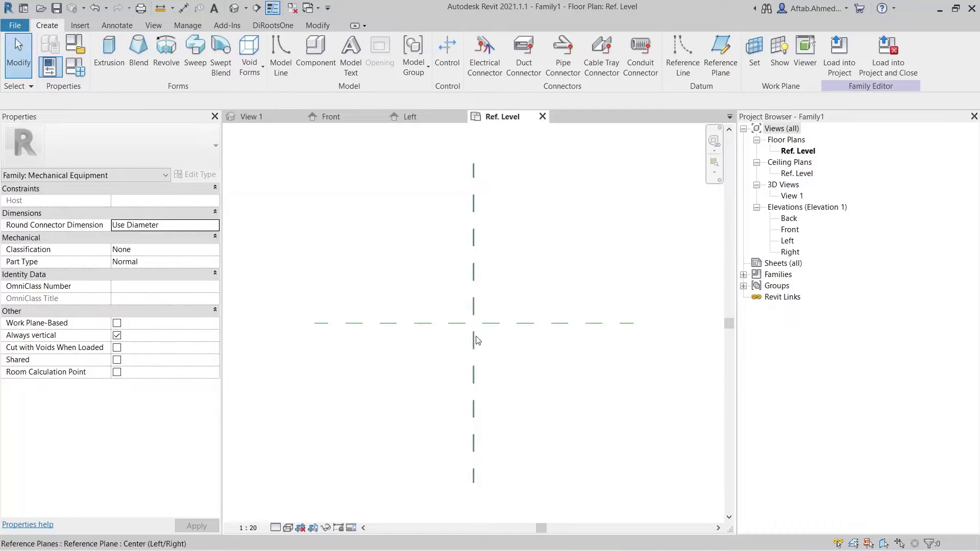
left_click(451, 328)
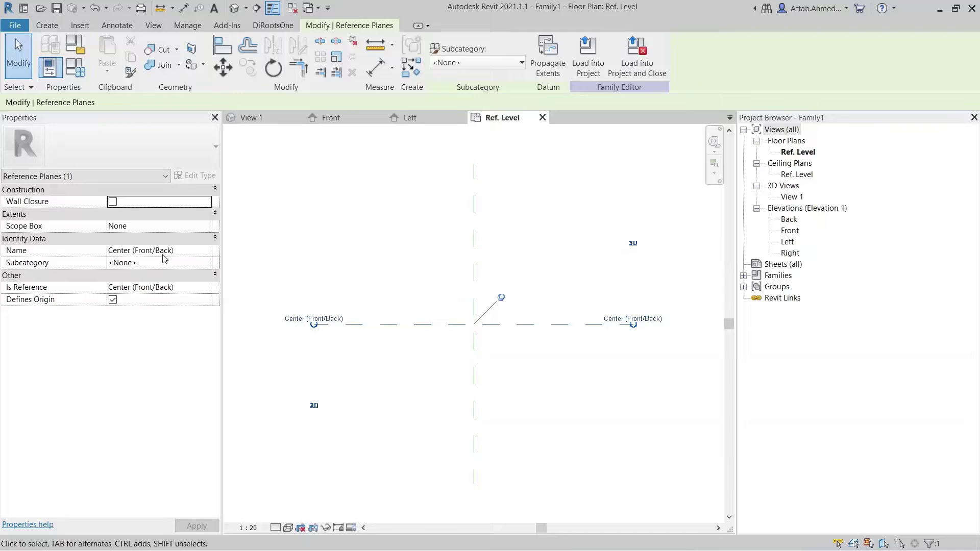
left_click(448, 258)
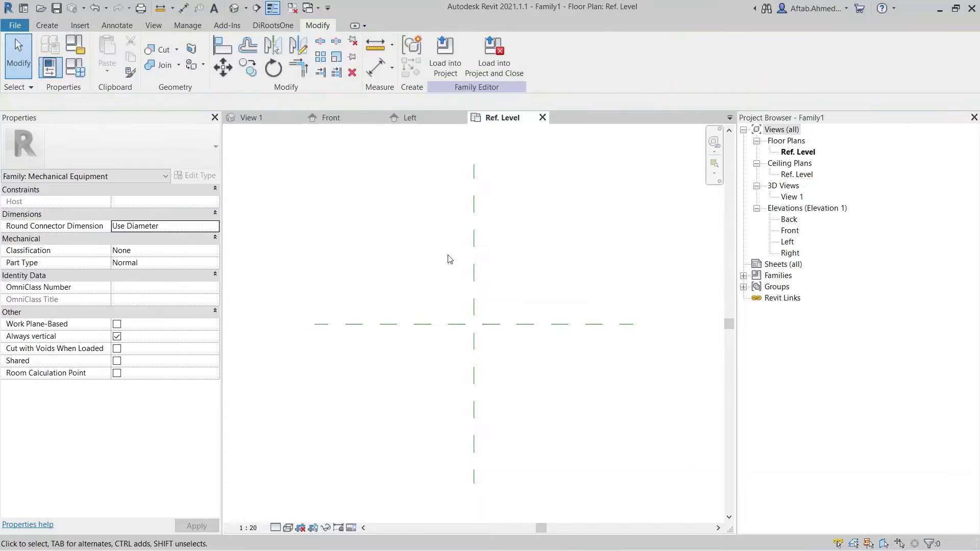
left_click(474, 271)
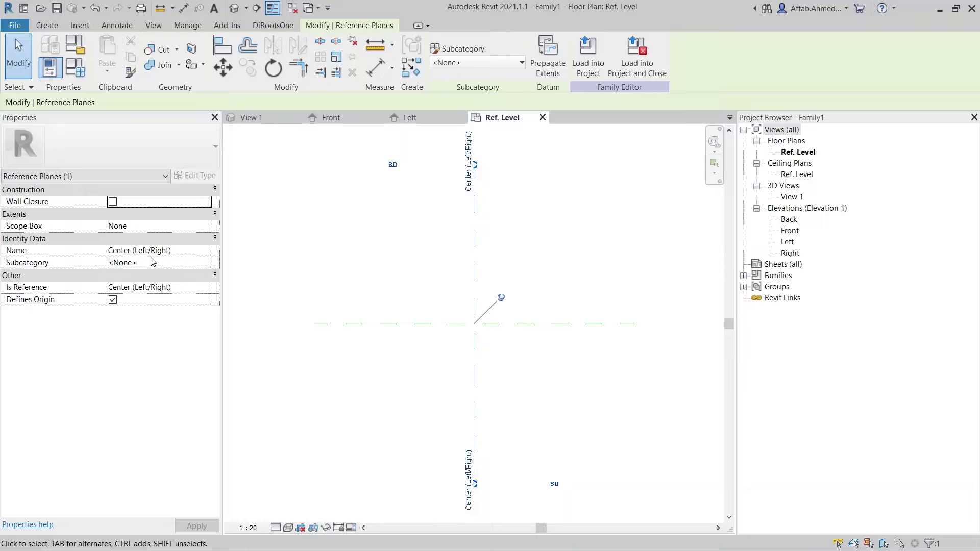
left_click(400, 282)
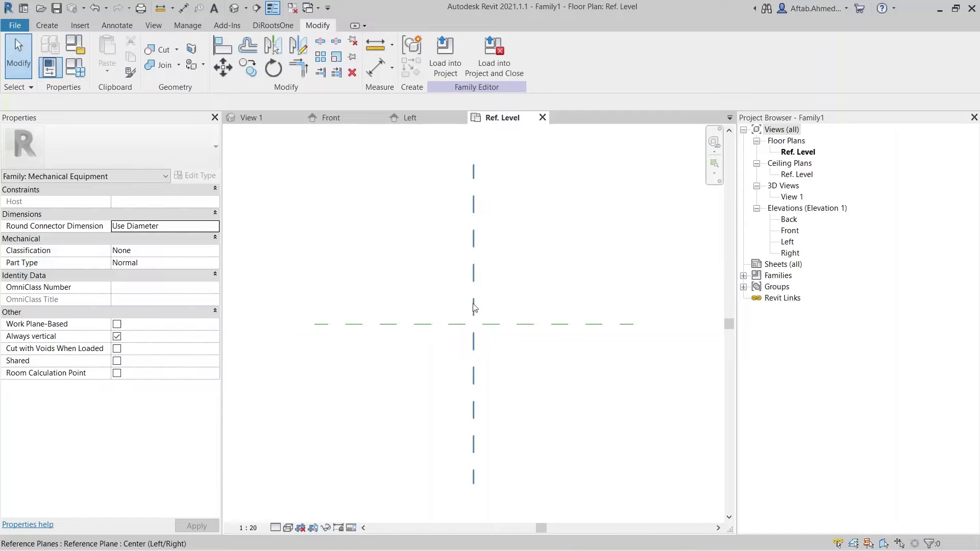
left_click(454, 317)
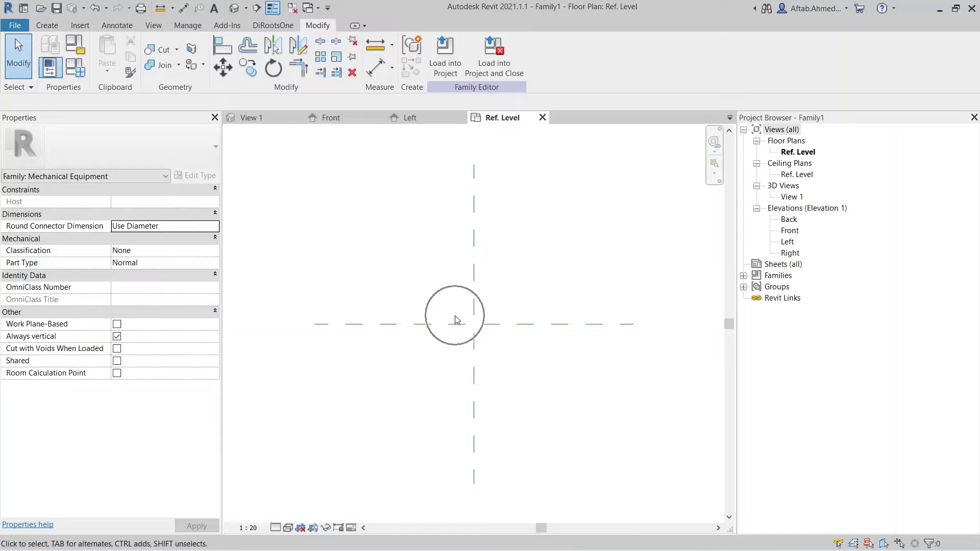
left_click(472, 289)
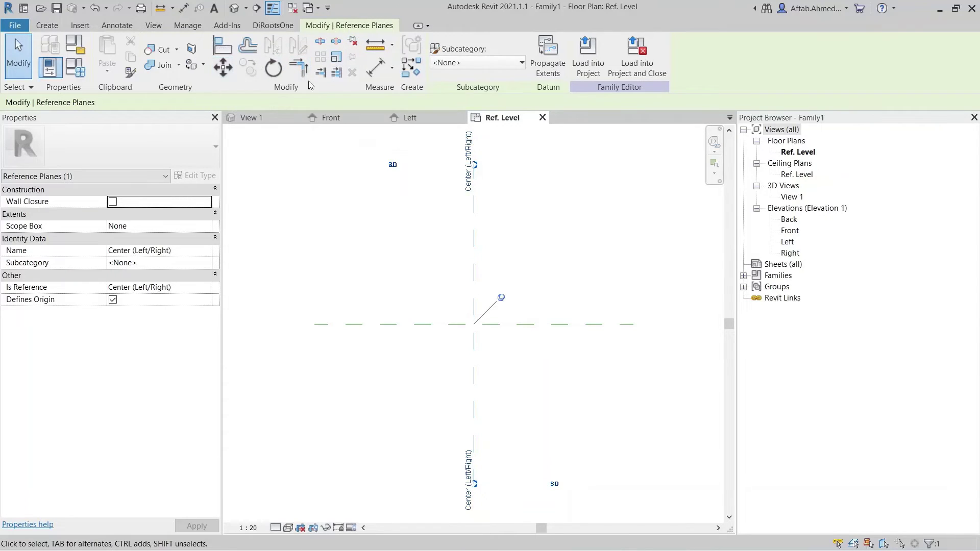
left_click(393, 215)
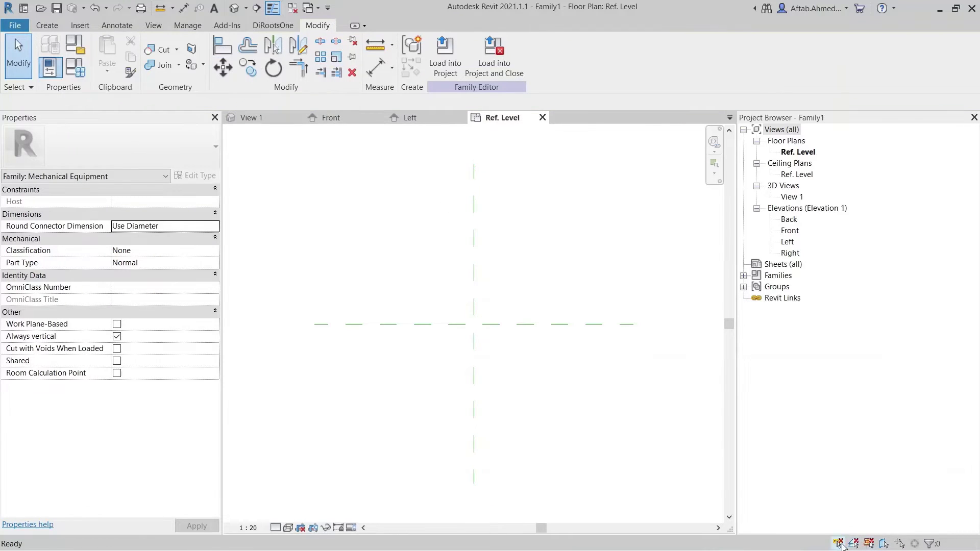
left_click(487, 344)
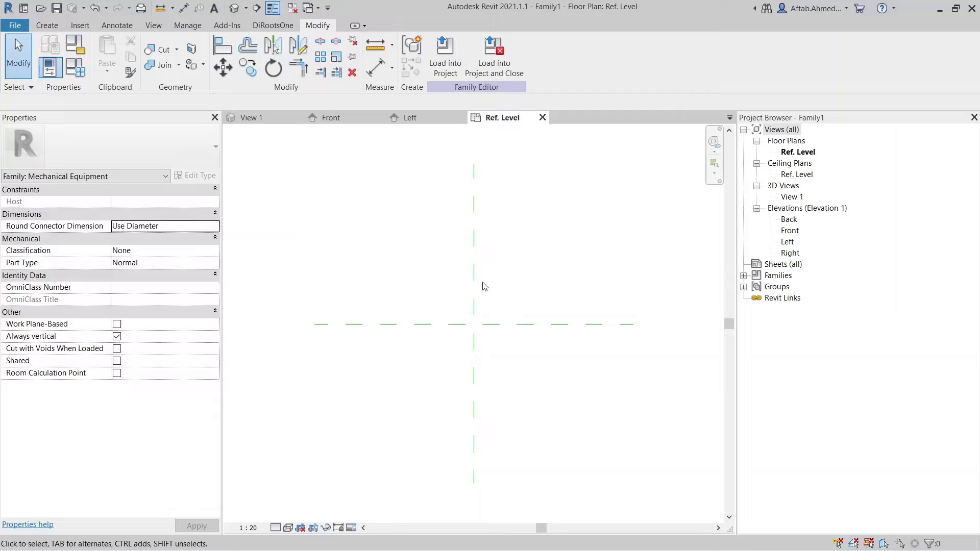
left_click(443, 320)
Draw two vertical reference planes, one left and one right of centre.
left_click(50, 28)
left_click(706, 98)
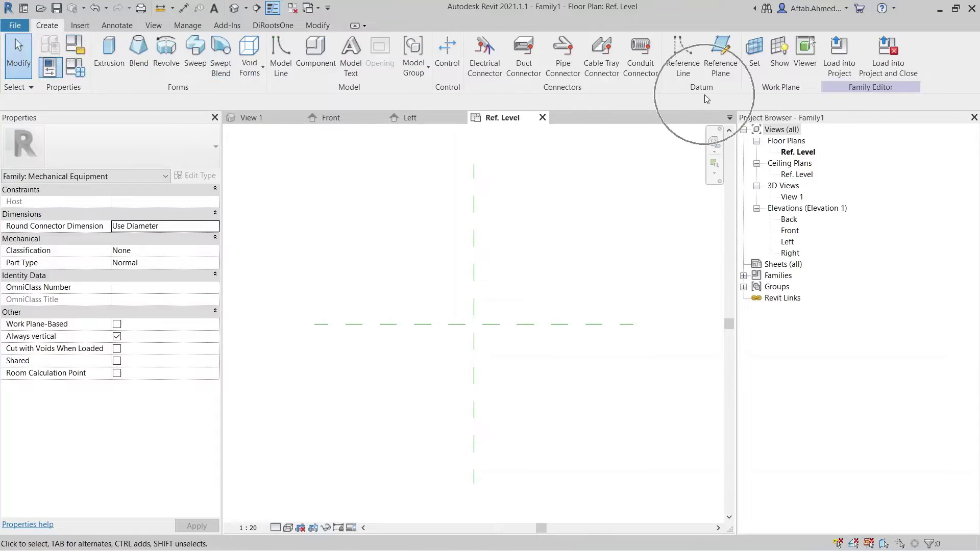
left_click(720, 60)
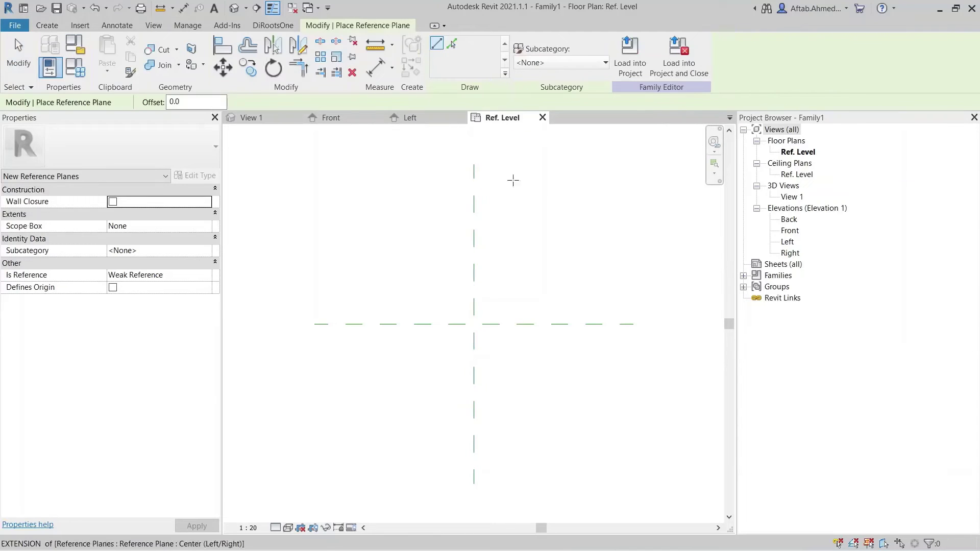
left_click(370, 185)
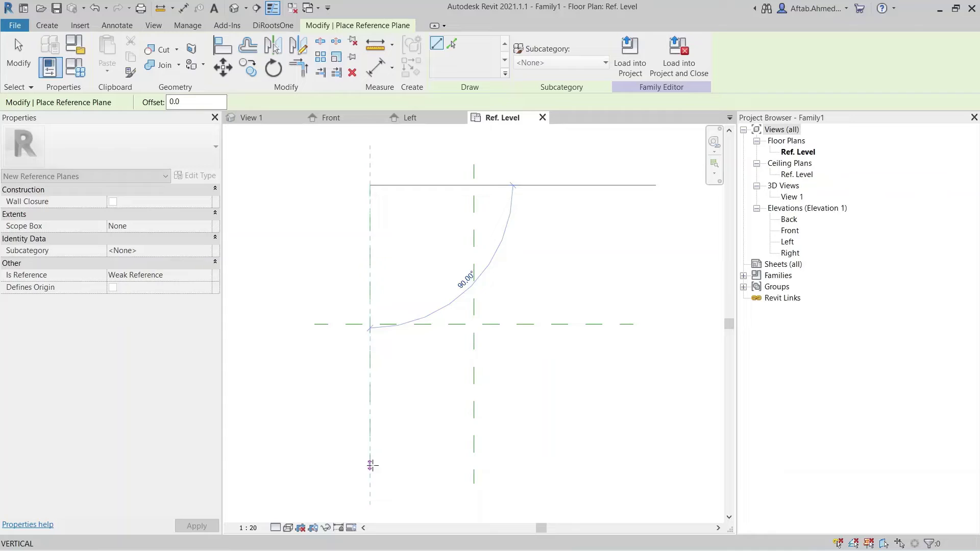
left_click(372, 465)
left_click(546, 184)
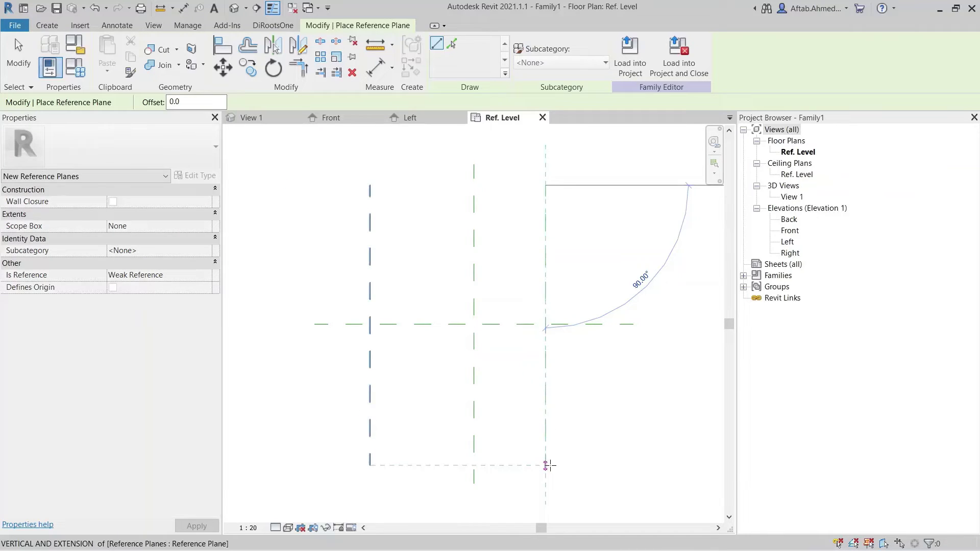
left_click(546, 464)
Draw two horizontal reference planes, one above and one below centre.
left_click(508, 390)
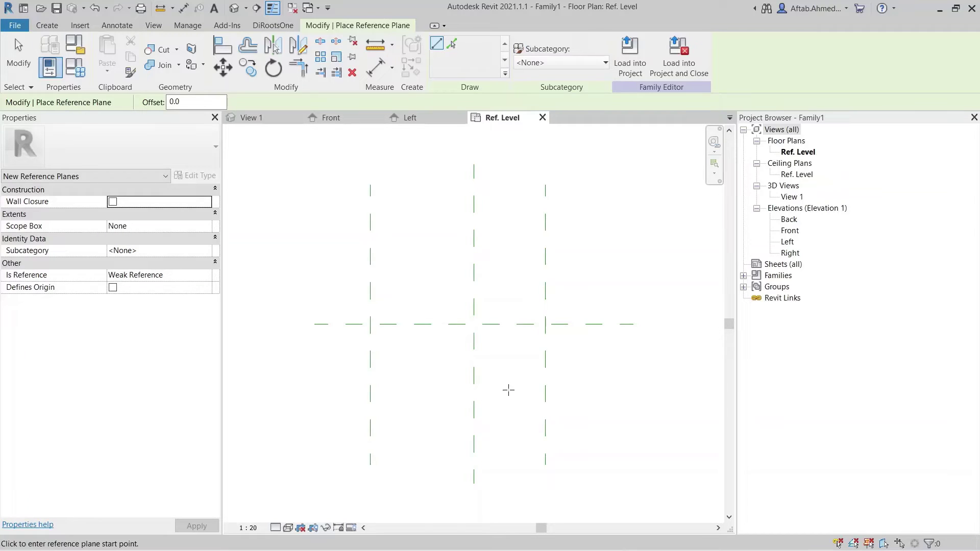
left_click(508, 391)
left_click(508, 391)
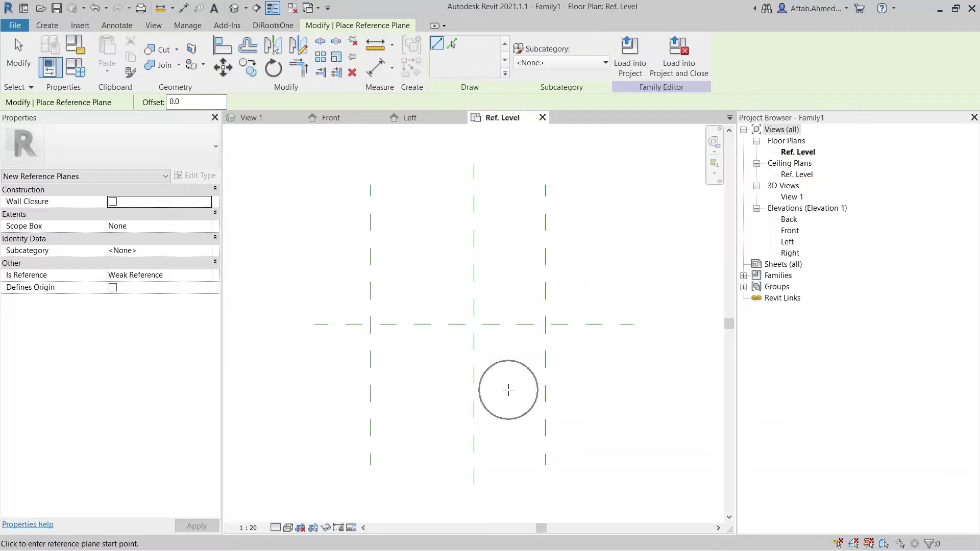
left_click(343, 238)
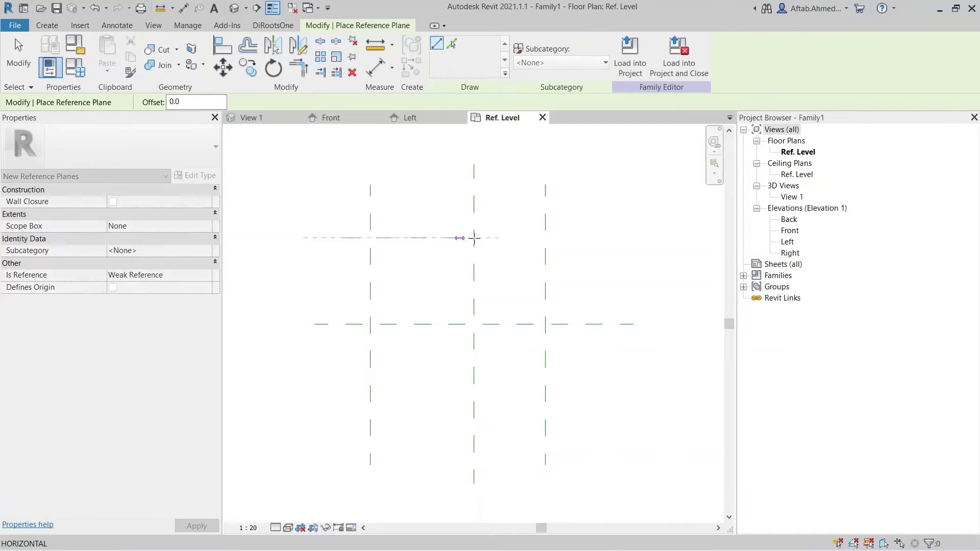
left_click(588, 237)
left_click(343, 412)
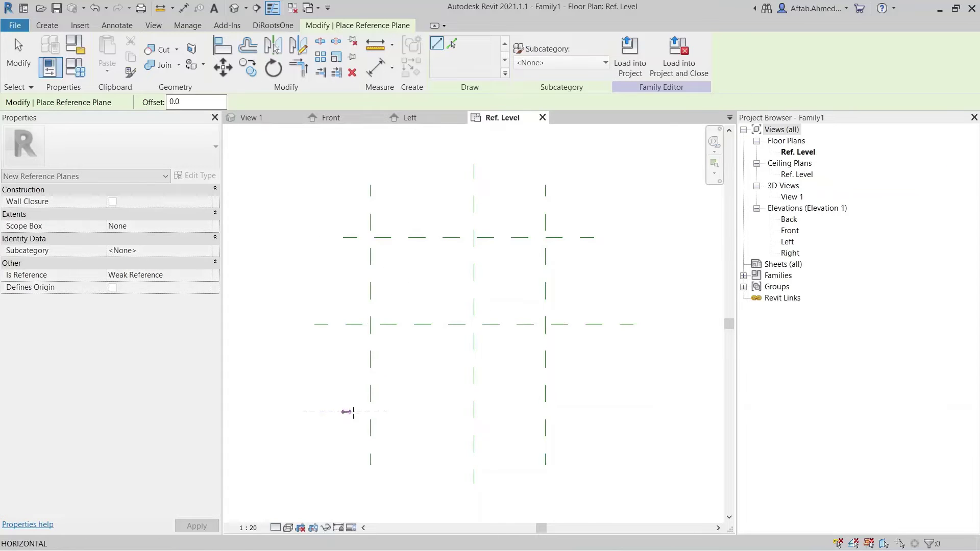
left_click(593, 412)
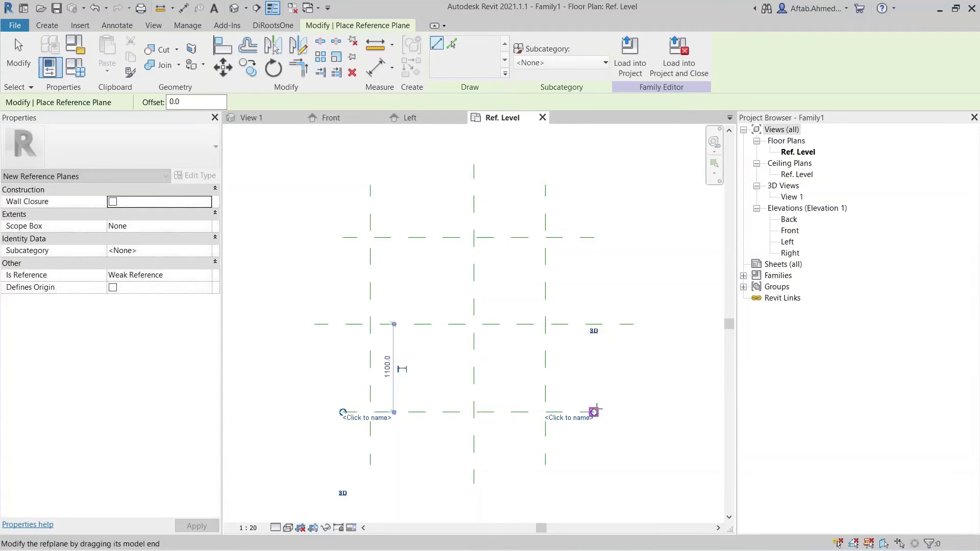
key("Escape")
key("Escape")
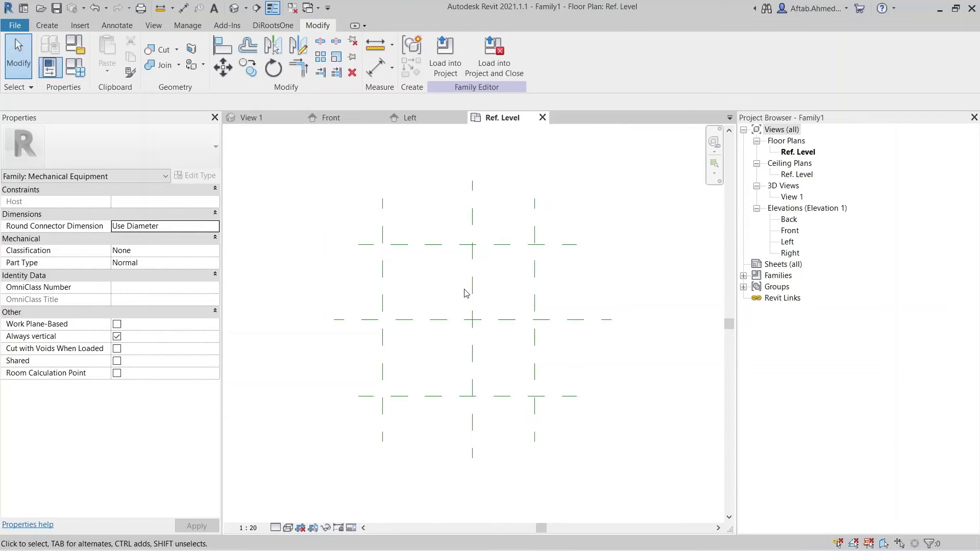
Add an EQ dimension across the left, centre and right vertical planes.
scroll(466, 294, "down", 1)
left_click(378, 74)
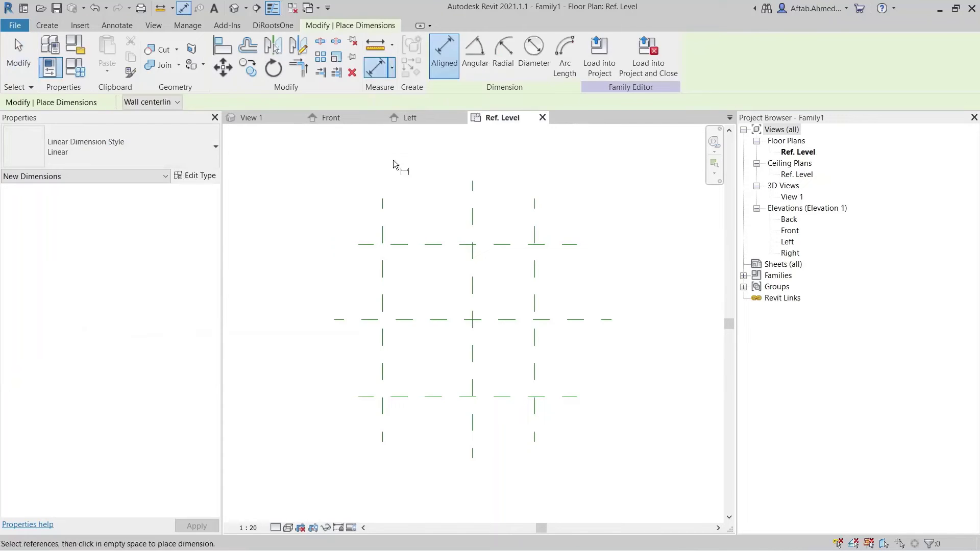
left_click(384, 204)
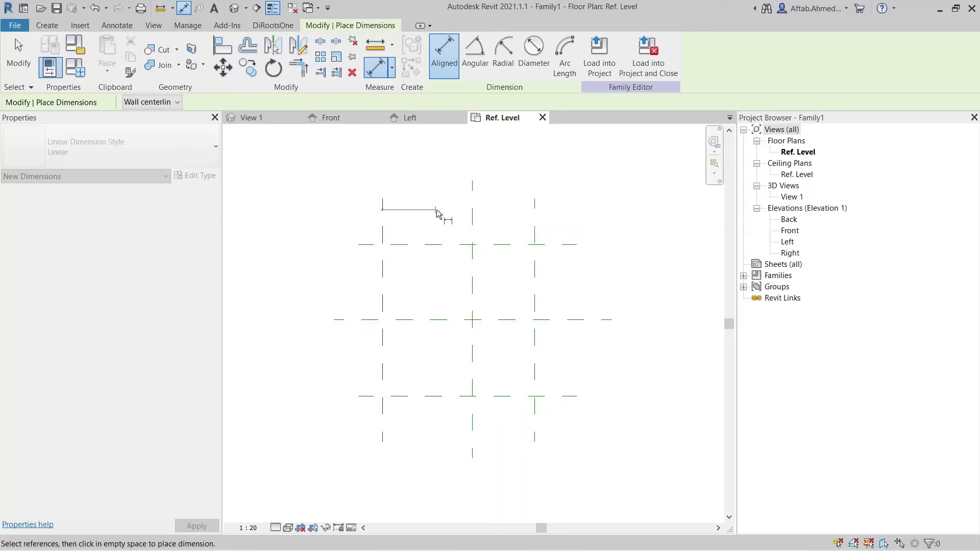
left_click(473, 217)
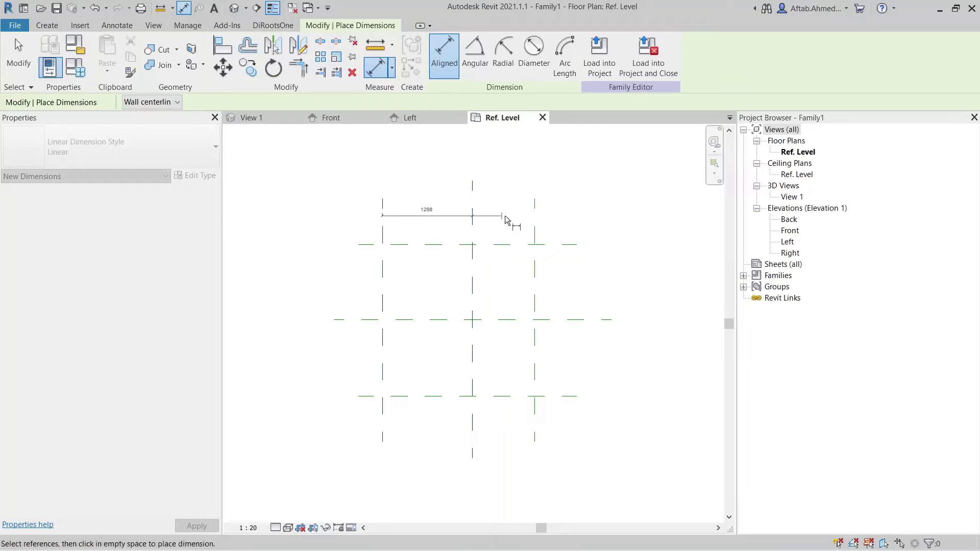
left_click(535, 230)
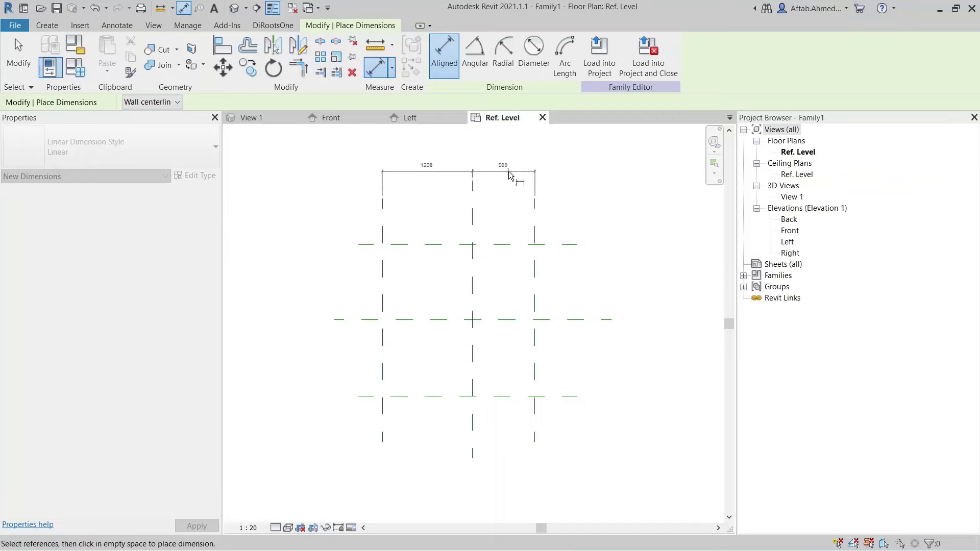
left_click(508, 164)
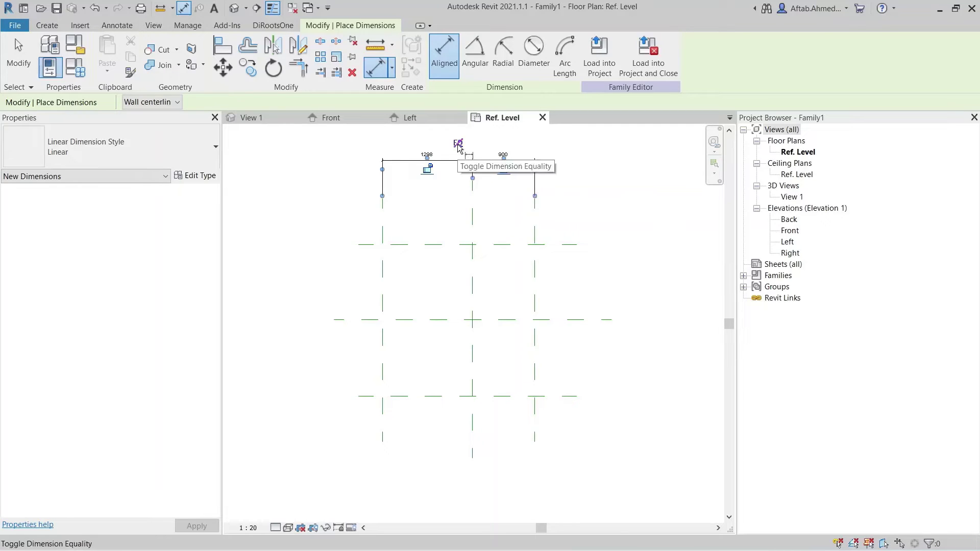
left_click(458, 144)
key("Escape")
key("Escape")
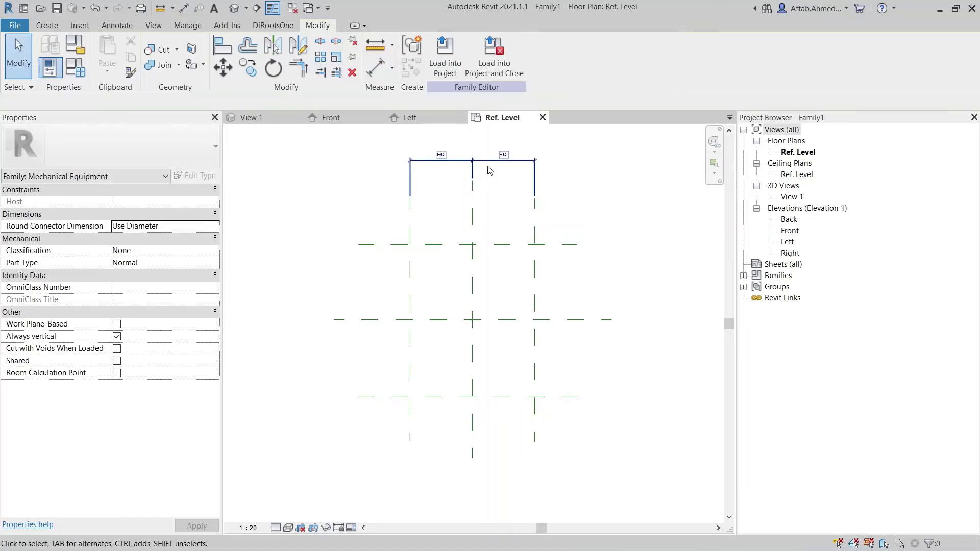
left_click(488, 159)
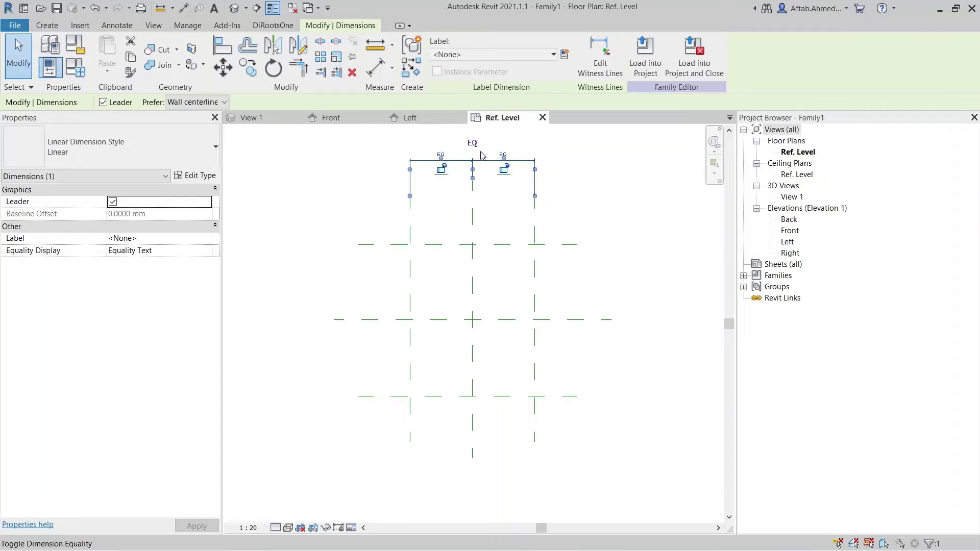
left_click(497, 210)
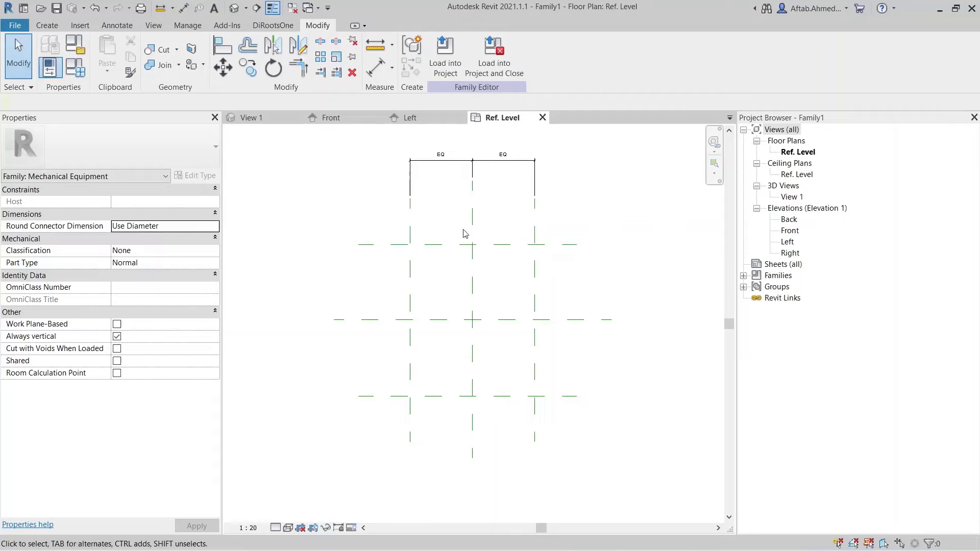
left_click(421, 161)
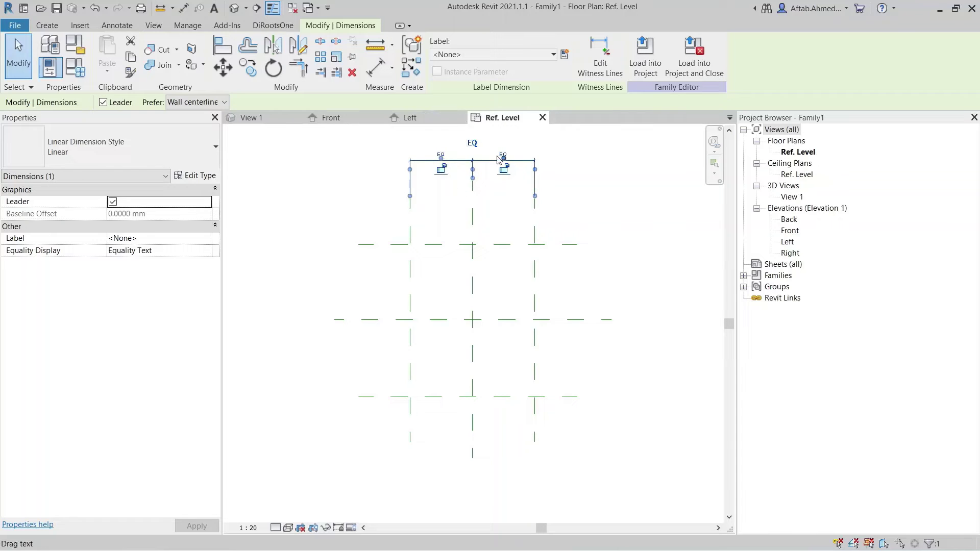
left_click(442, 218)
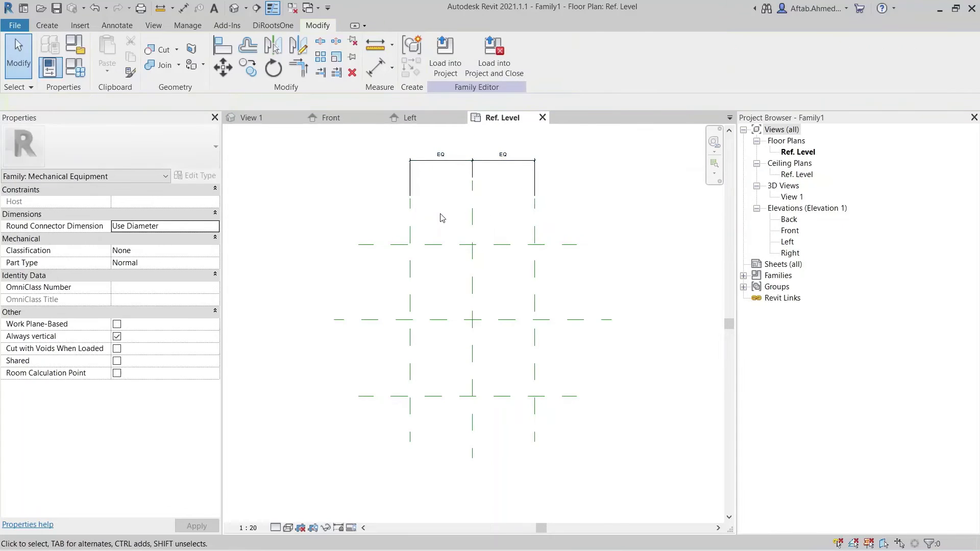
Add an EQ dimension across the upper, centre and lower horizontal planes.
left_click(377, 68)
left_click(391, 245)
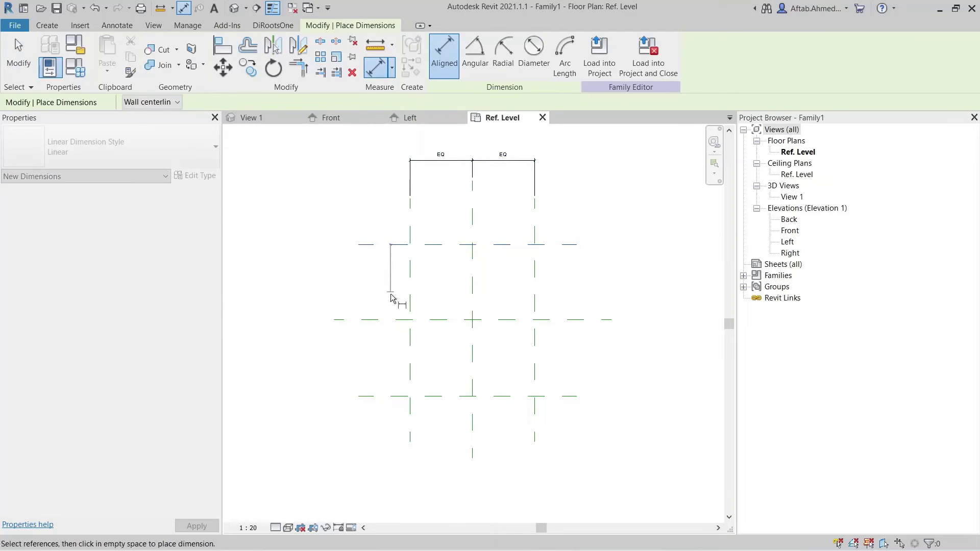
left_click(381, 321)
left_click(374, 402)
left_click(309, 378)
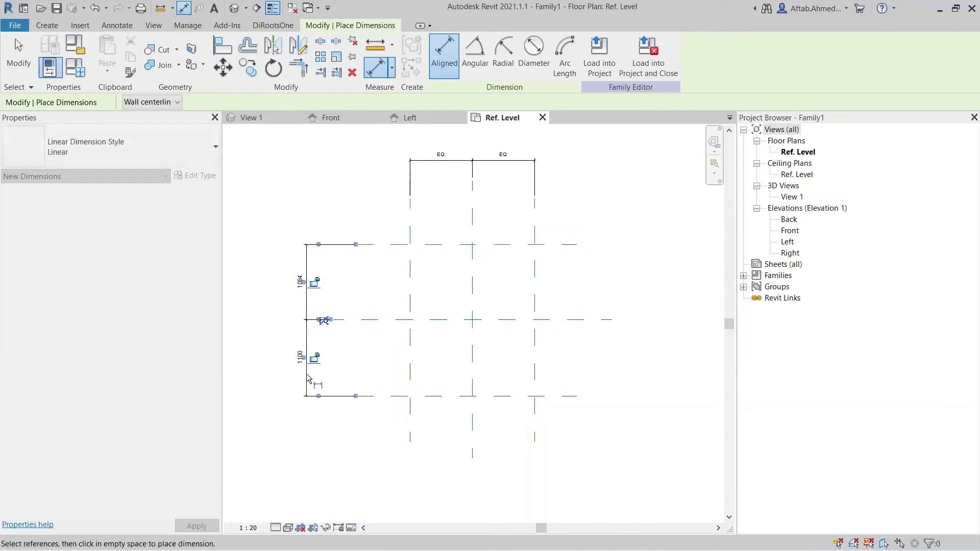
left_click(326, 321)
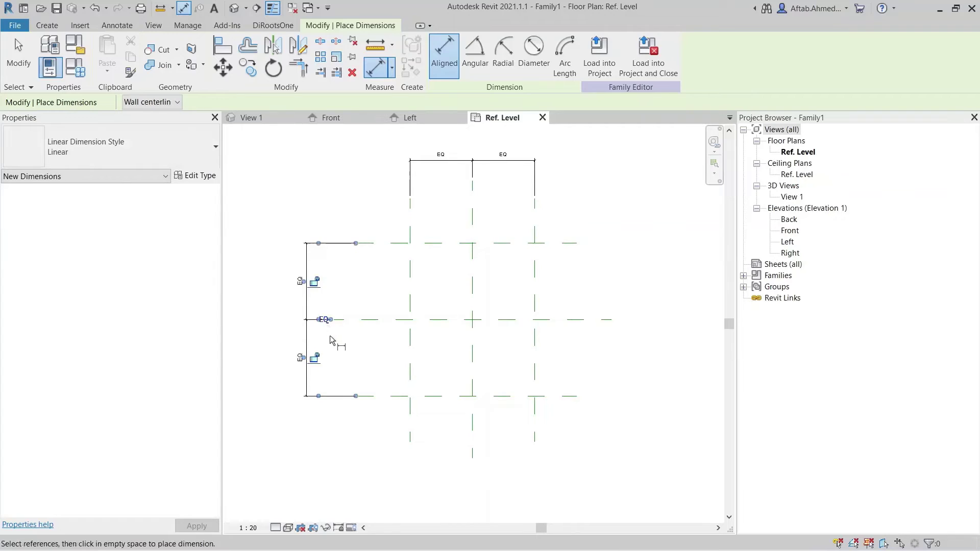
key("Escape")
key("Escape")
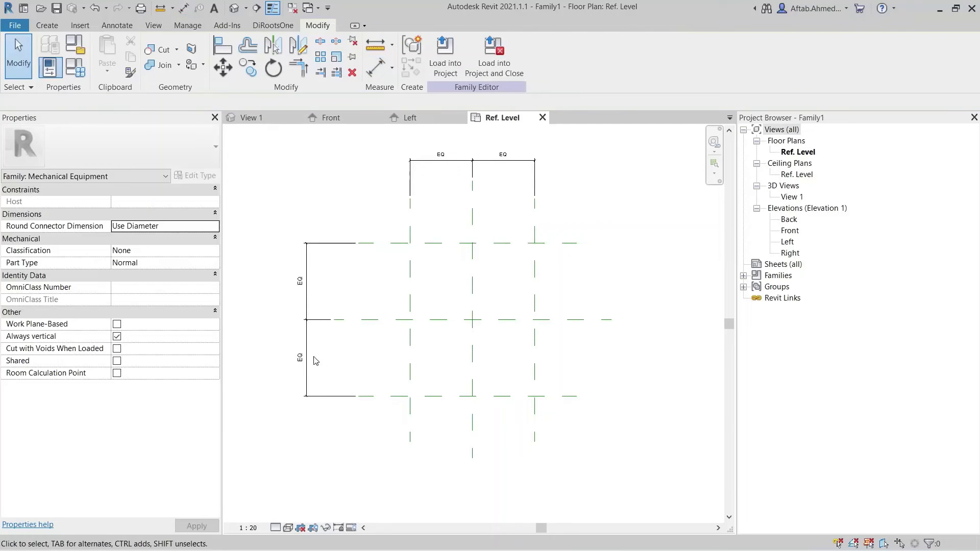
Dimension the outer vertical planes and label the dimension Width = 1800.
left_click(321, 289)
left_click(375, 67)
left_click(410, 218)
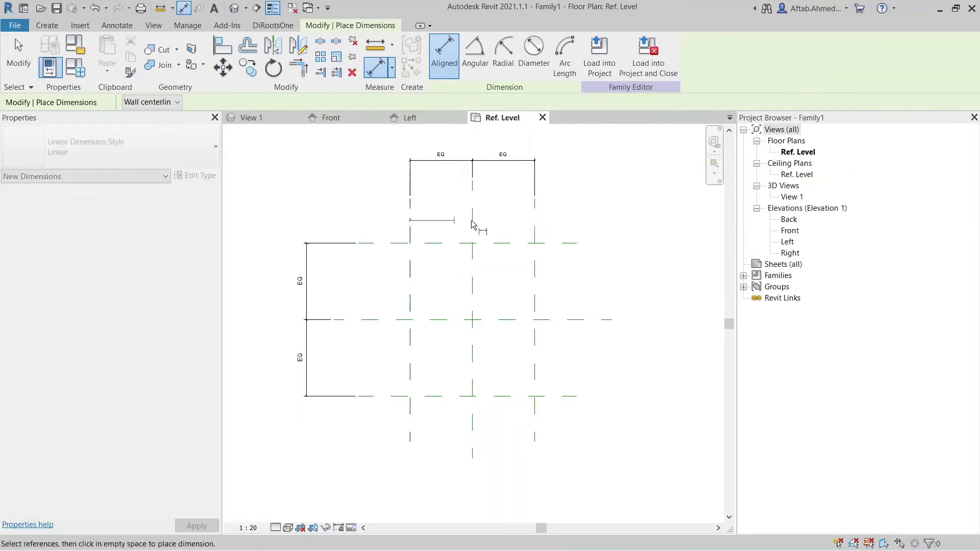
left_click(535, 225)
middle_click_drag(492, 209, 495, 255)
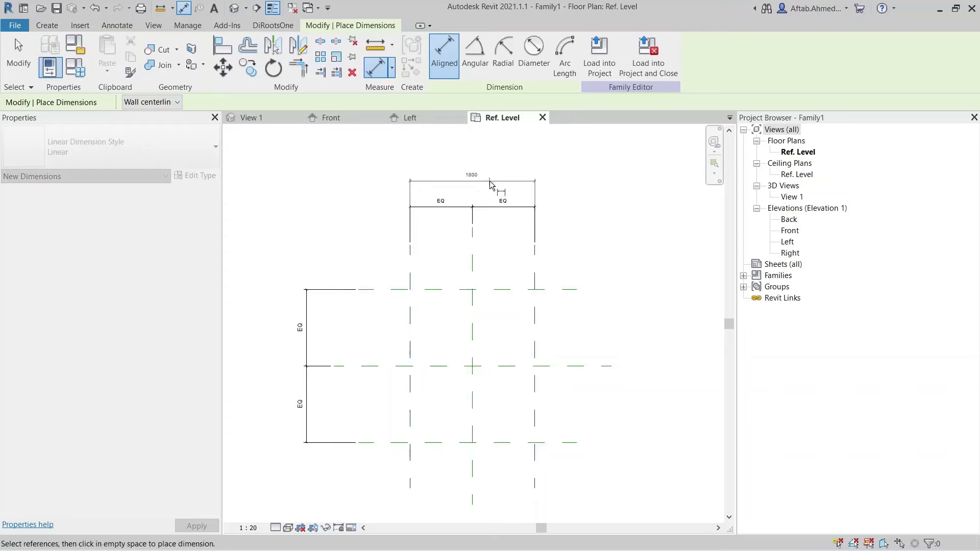
left_click(490, 183)
key("Escape")
key("Escape")
left_click(488, 185)
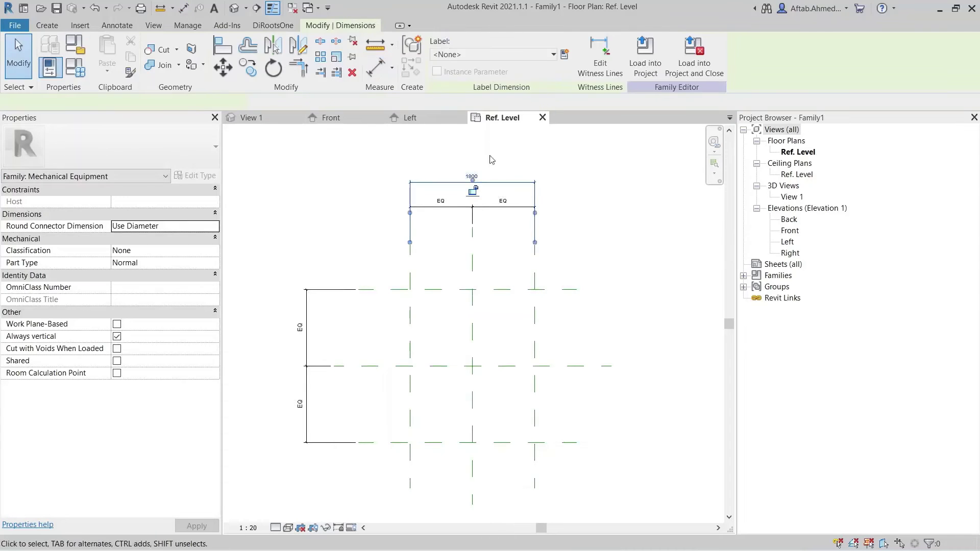
left_click(492, 54)
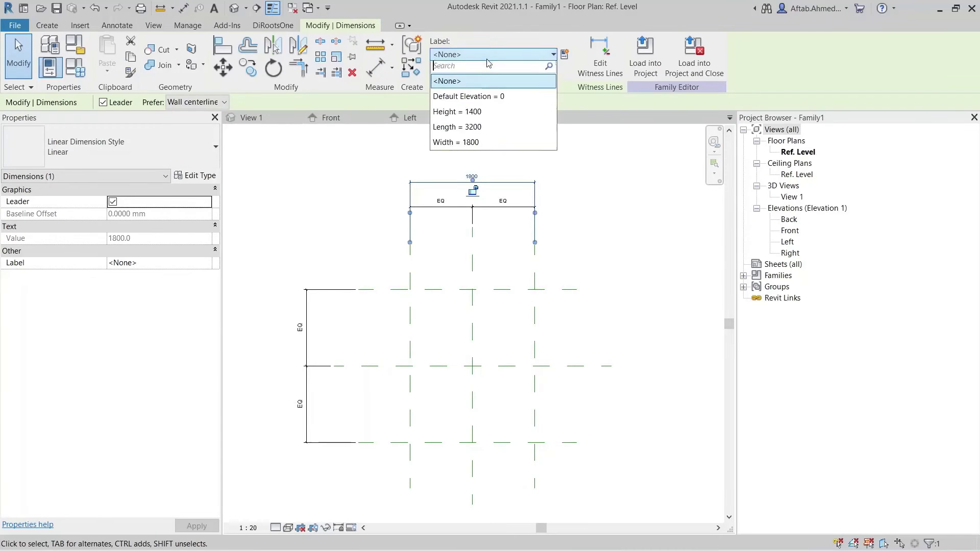
left_click(490, 145)
key("Escape")
Dimension the outer horizontal planes and label the dimension Length = 3200.
middle_click_drag(513, 261, 541, 228)
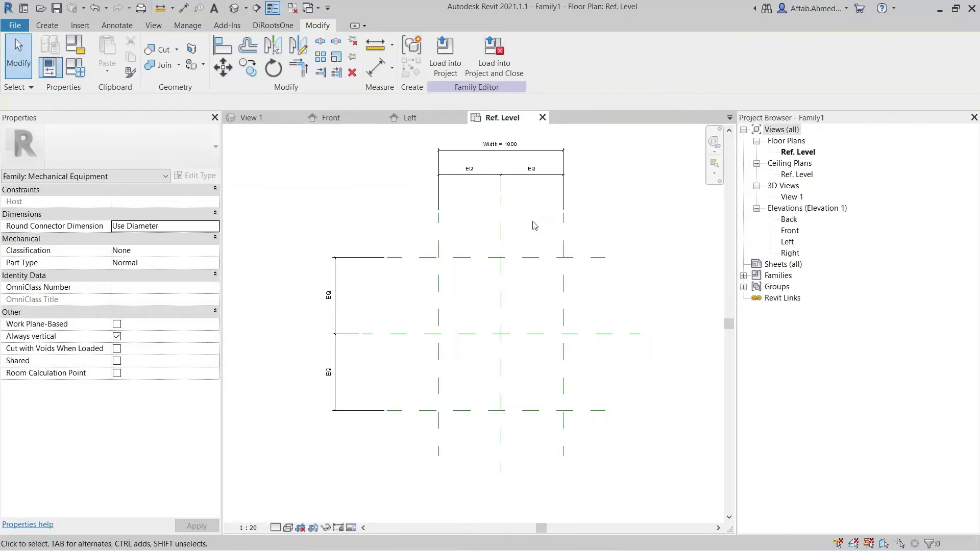
left_click(375, 75)
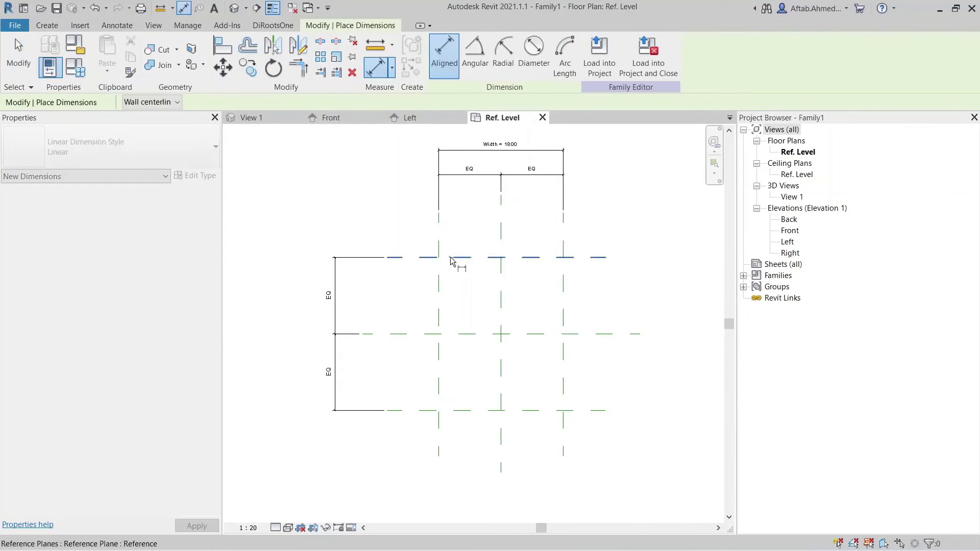
left_click(456, 258)
left_click(464, 411)
left_click(307, 332)
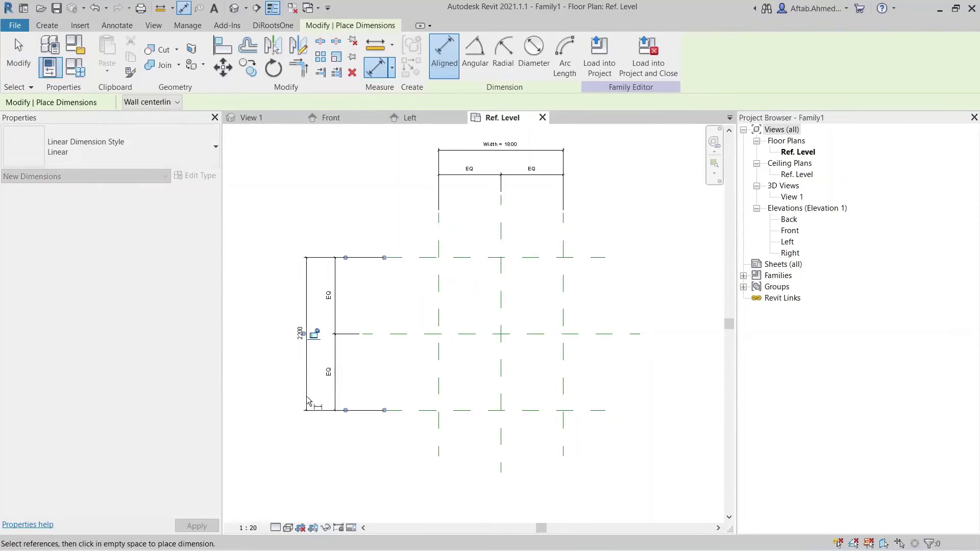
key("Escape")
left_click(308, 376)
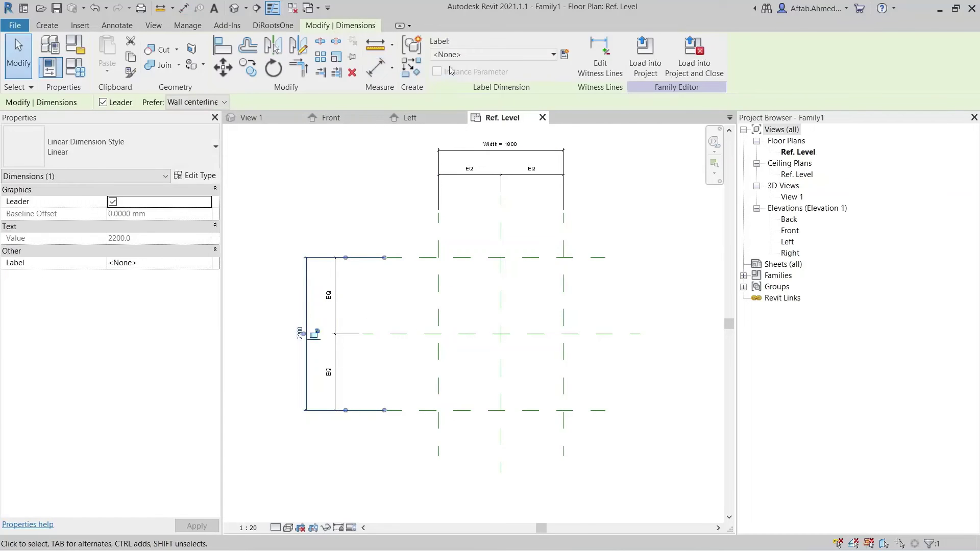
left_click(453, 54)
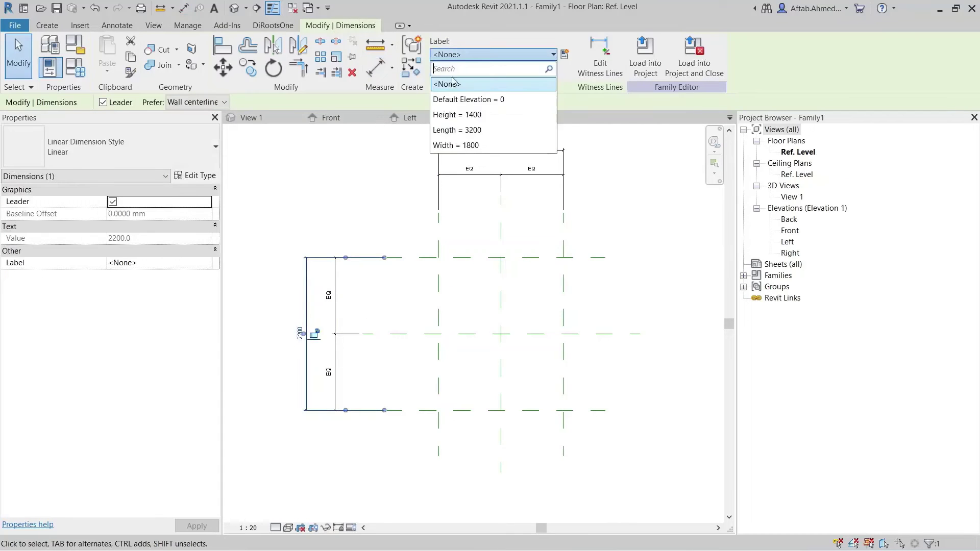
left_click(457, 131)
key("Escape")
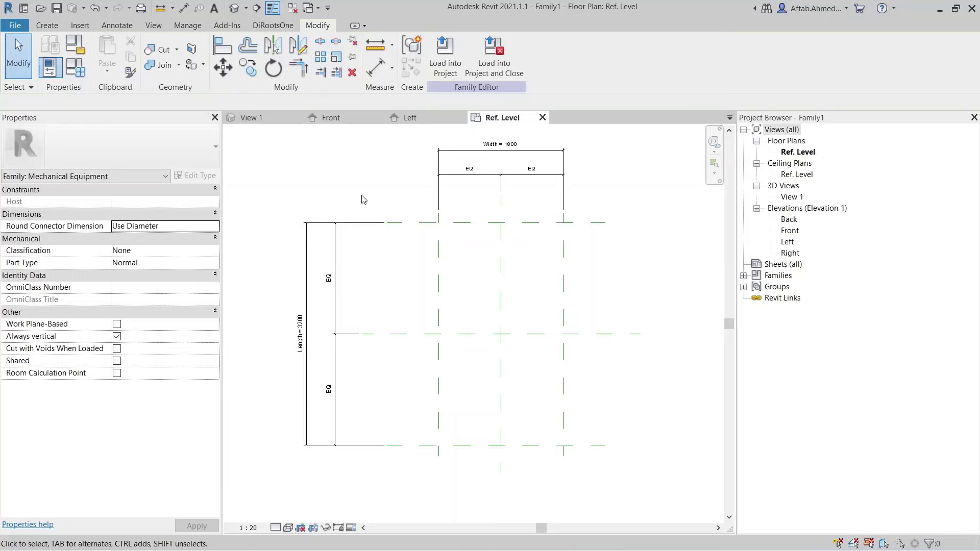
In the Left elevation, draw a 3900 reference line and a horizontal reference plane above the level.
left_click(427, 119)
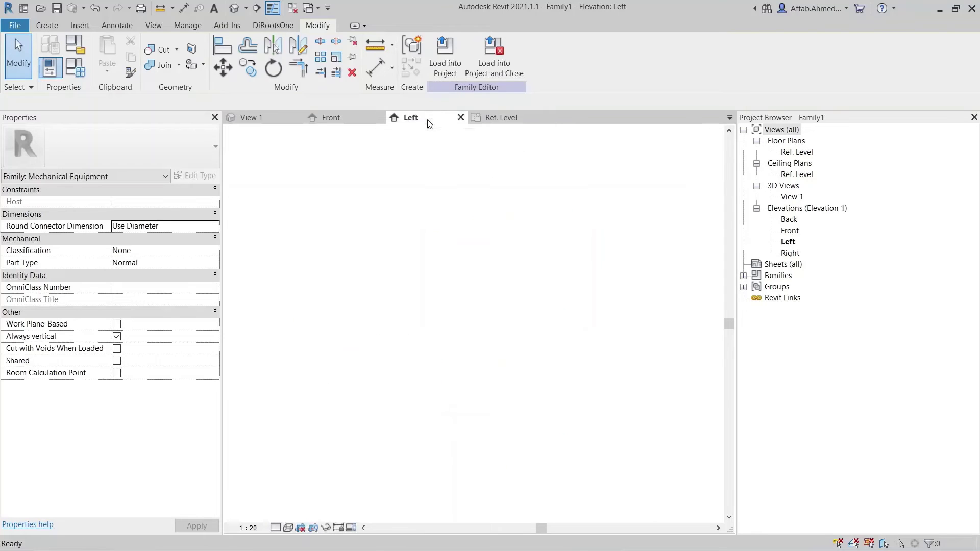
left_click(47, 25)
left_click(681, 51)
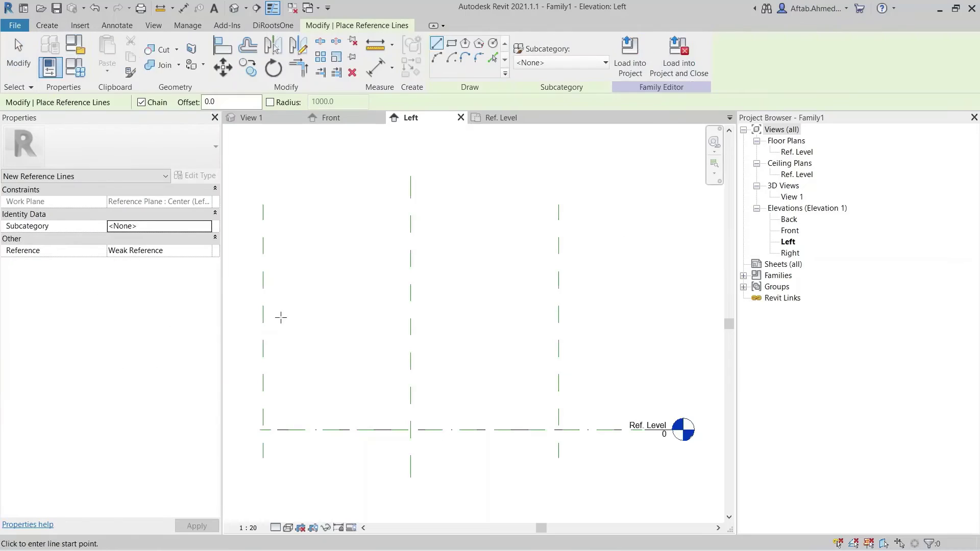
left_click(246, 319)
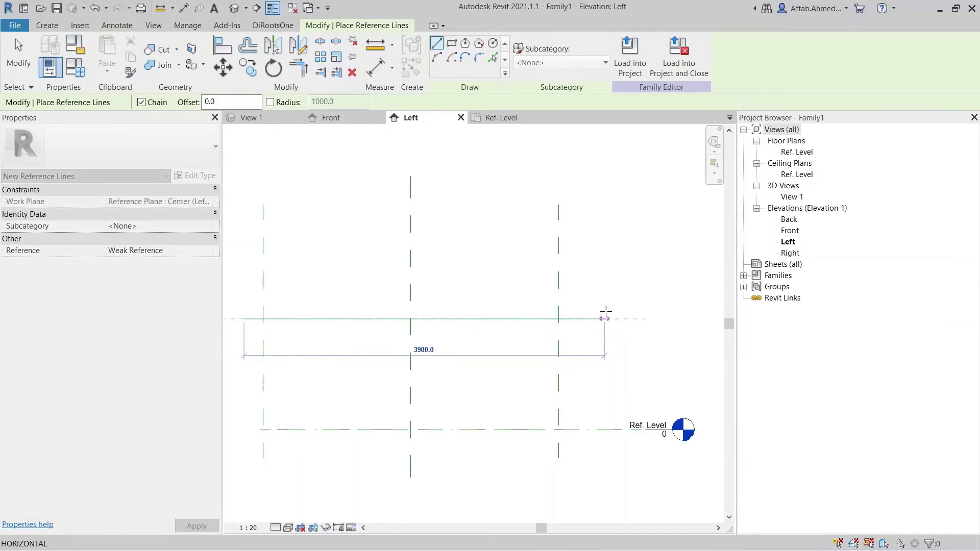
left_click(605, 319)
key("Escape")
key("Escape")
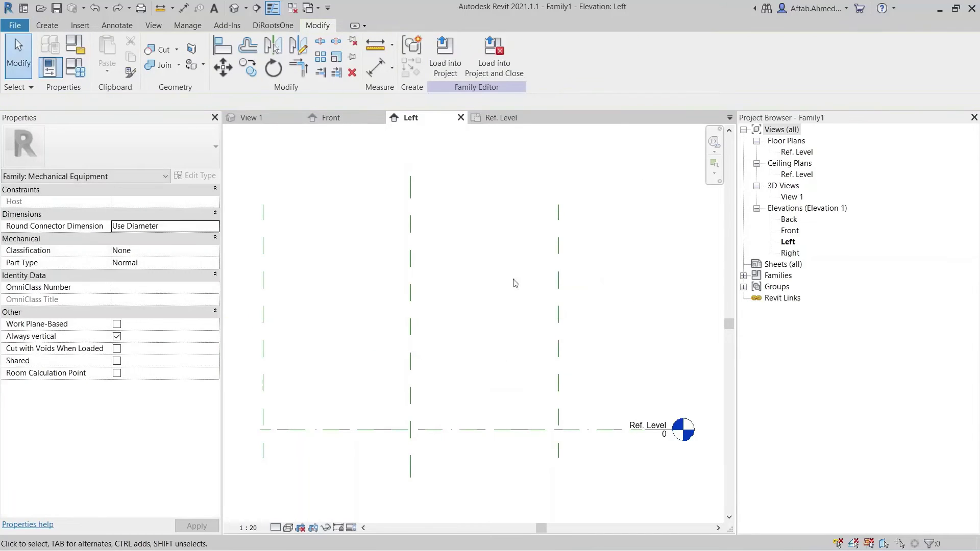
key("r")
key("p")
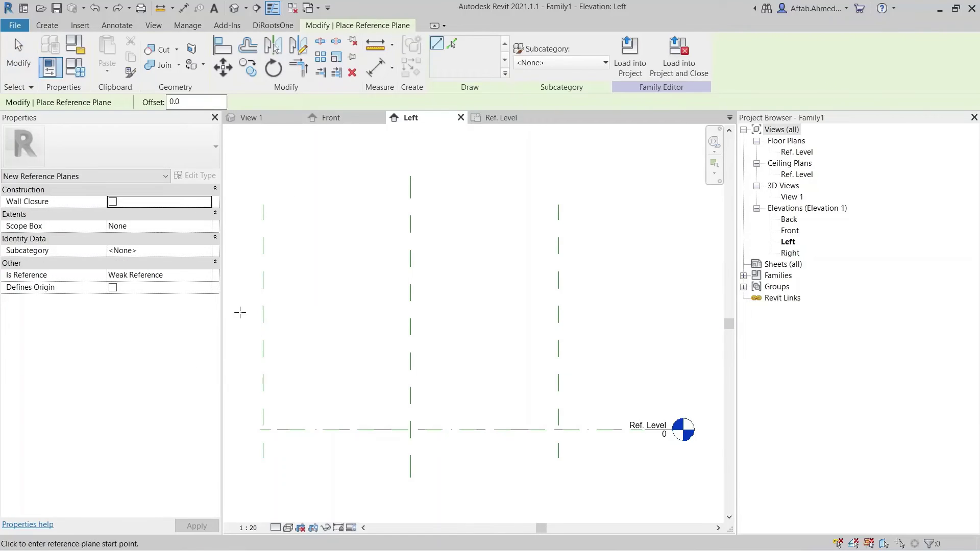
left_click(239, 326)
left_click(605, 321)
key("Escape")
key("Escape")
middle_click_drag(455, 332, 543, 325)
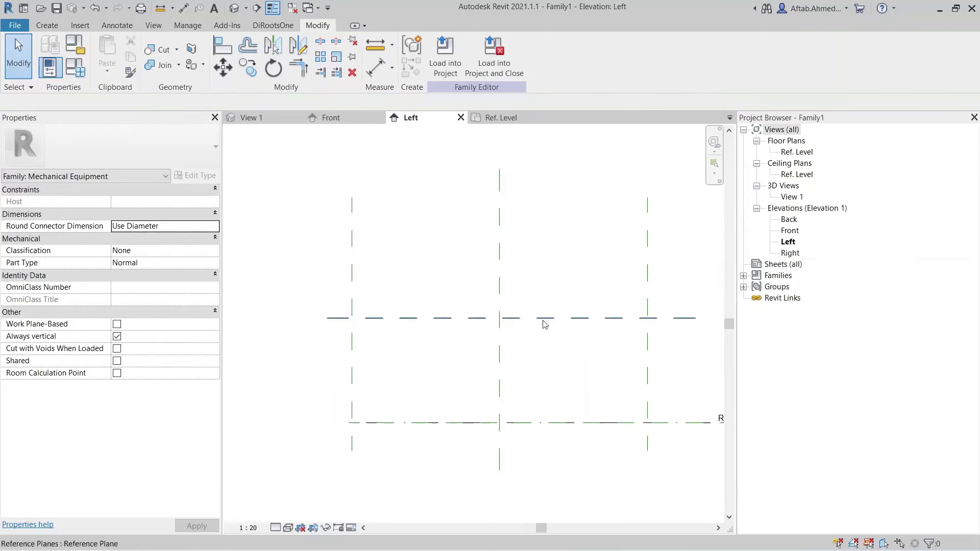
Dimension the new plane from the level, label it Height = 1400, and return to Ref. Level.
key("d")
key("i")
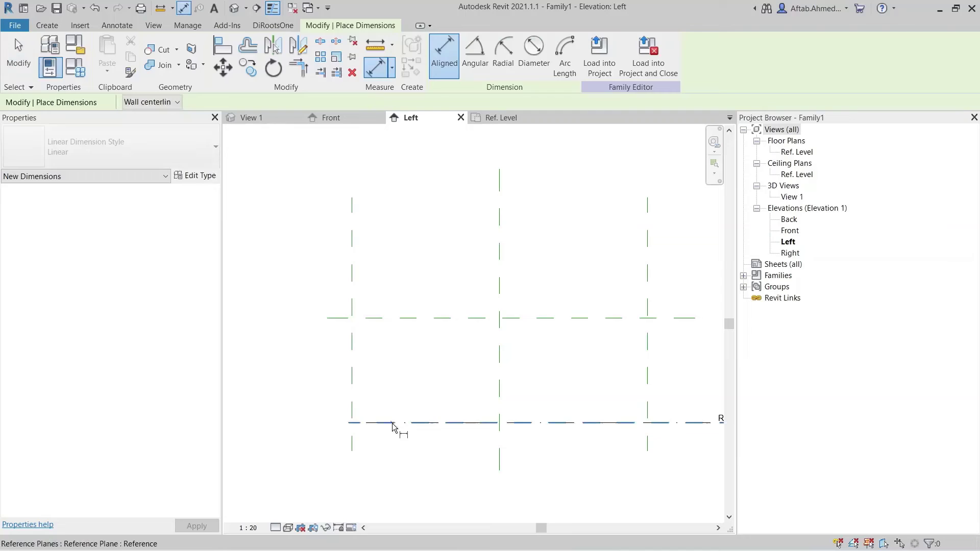
left_click(394, 422)
left_click(395, 318)
left_click(306, 373)
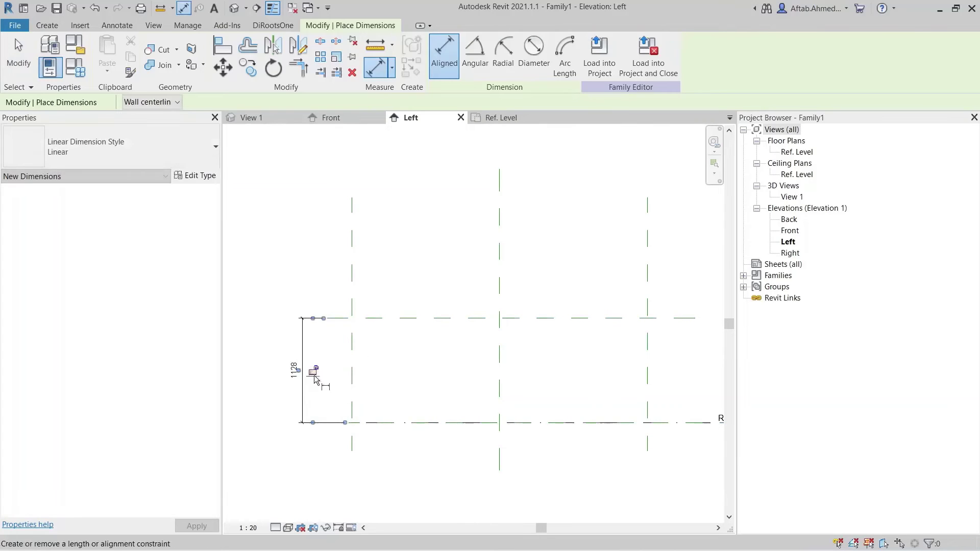
key("Escape")
key("Escape")
left_click(306, 383)
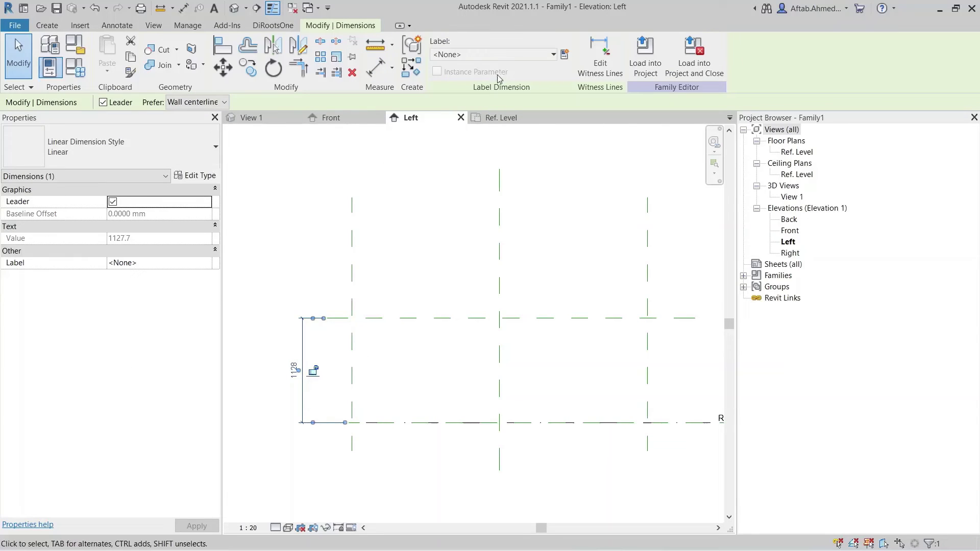
left_click(492, 55)
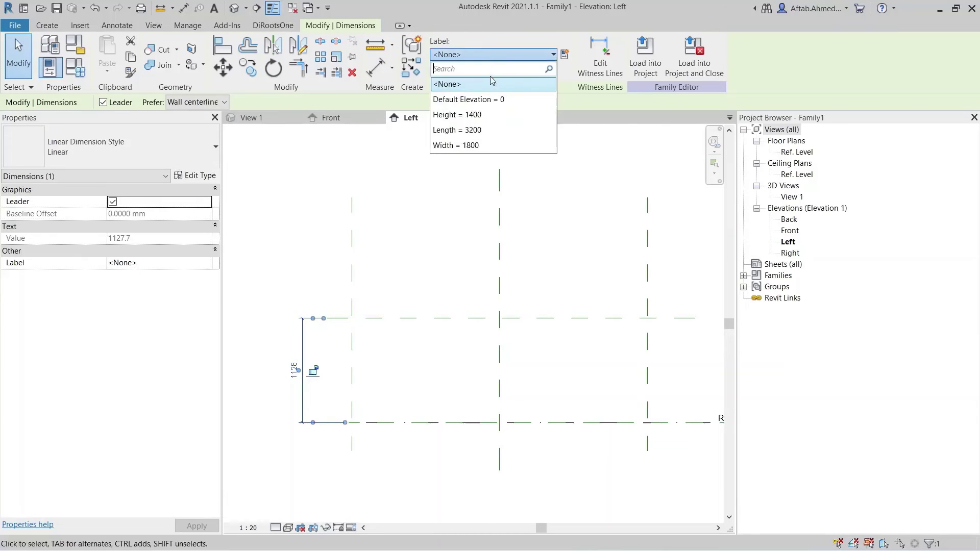
left_click(485, 116)
left_click(422, 247)
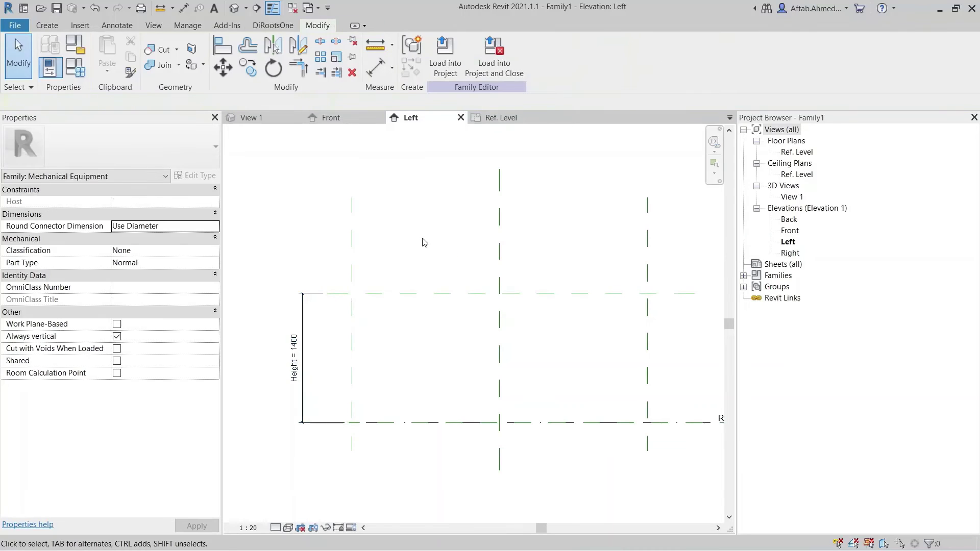
left_click(501, 117)
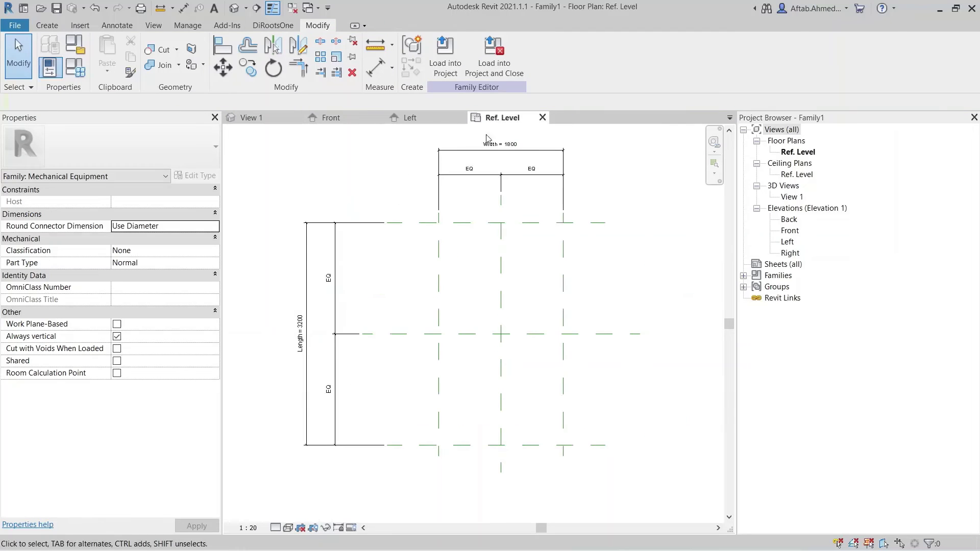
Sketch an extrusion rectangle between the outer reference plane intersections.
left_click(47, 25)
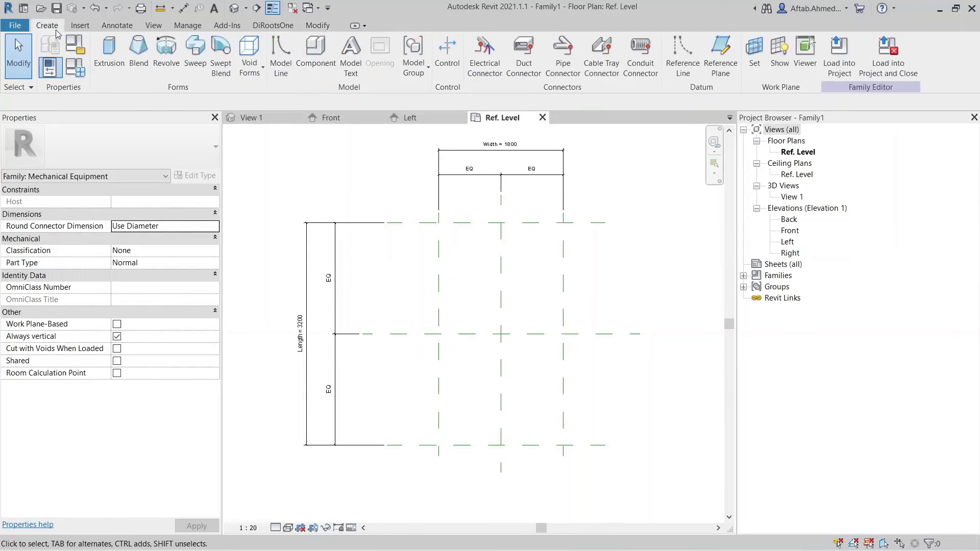
left_click(109, 58)
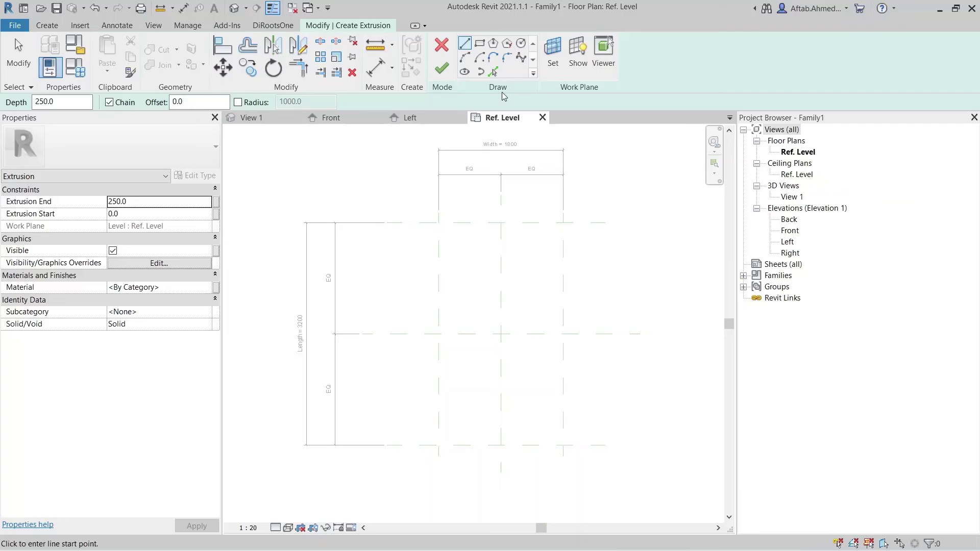
left_click(482, 45)
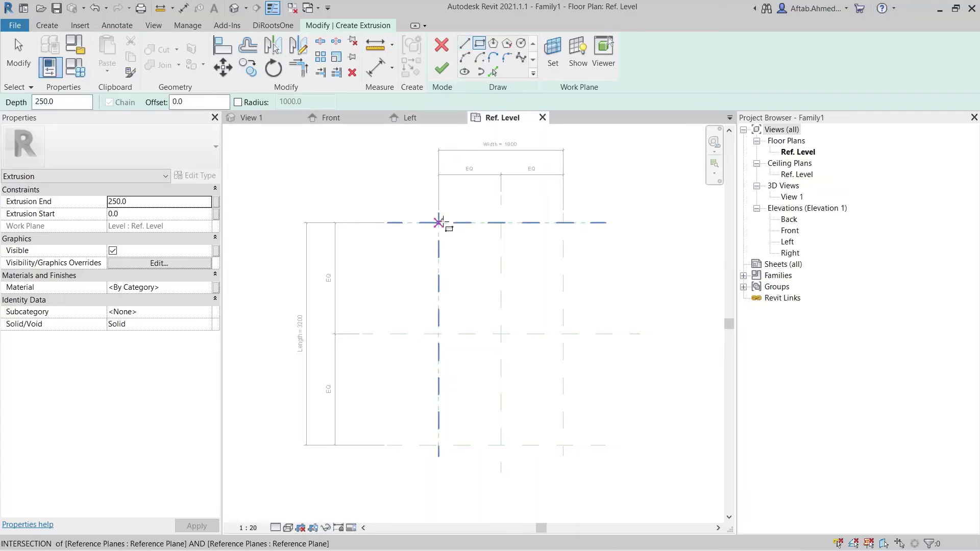
left_click(438, 223)
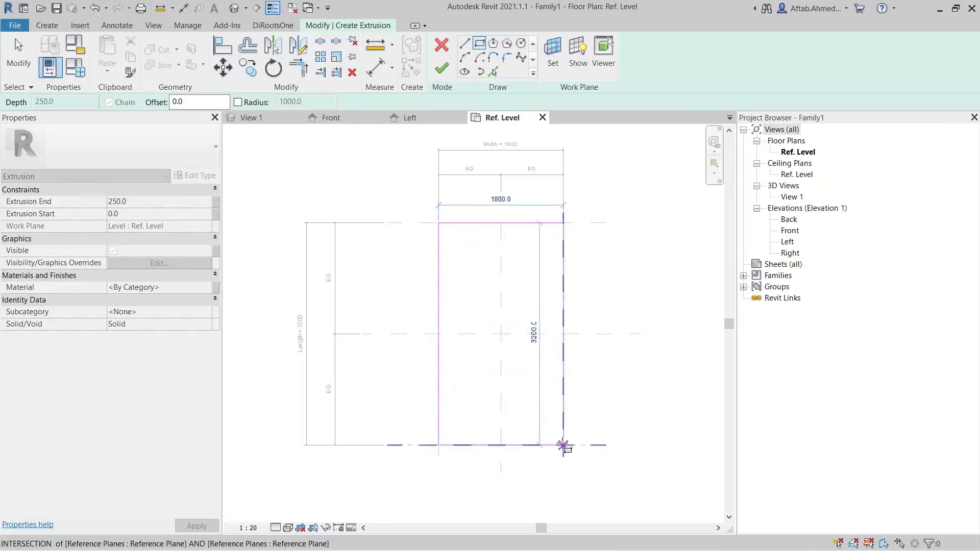
left_click(563, 445)
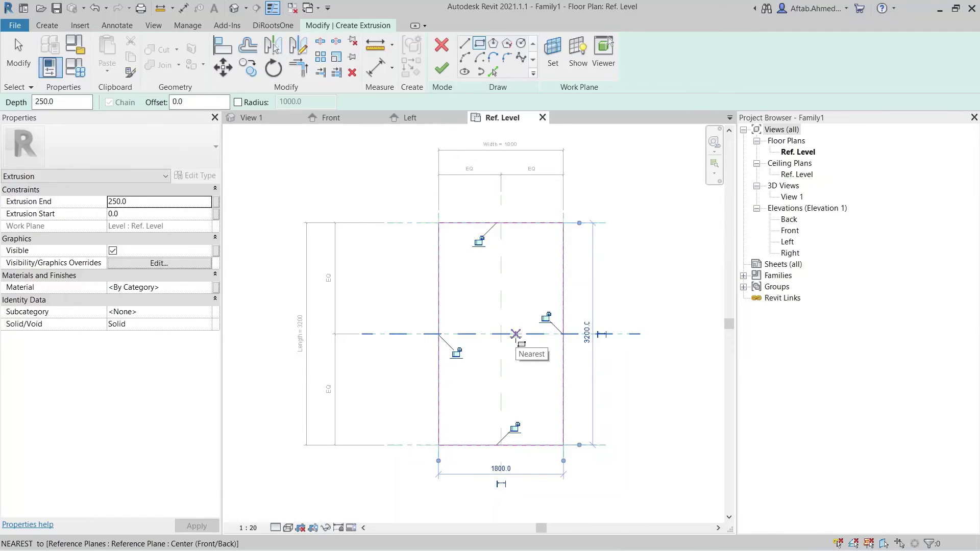
Lock the rectangle's edges to the reference planes and finish the extrusion.
left_click(515, 426)
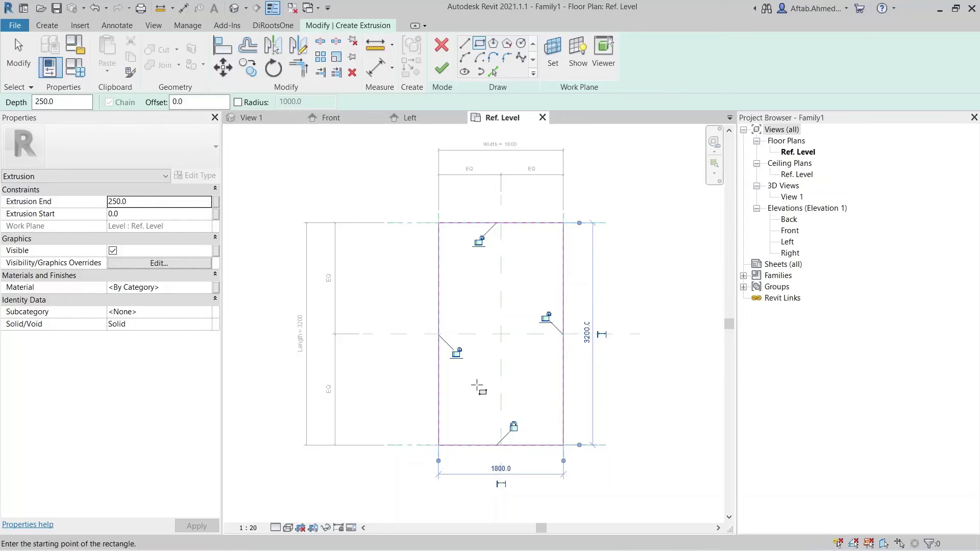
left_click(455, 352)
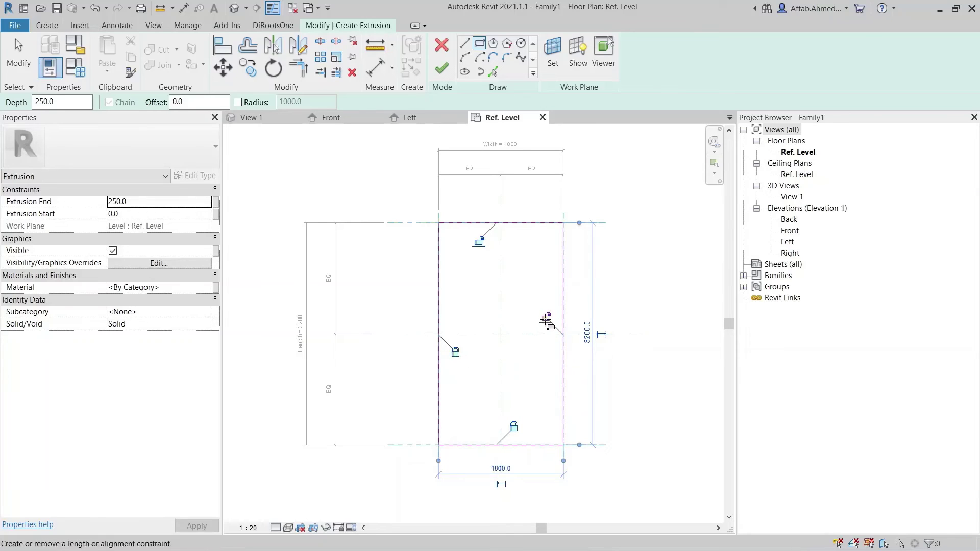
left_click(545, 317)
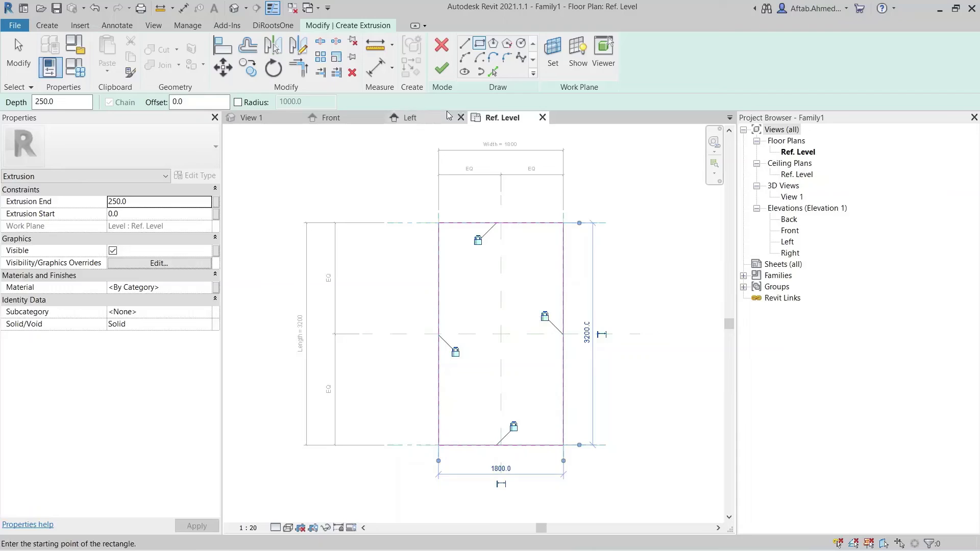
left_click(442, 67)
left_click(606, 202)
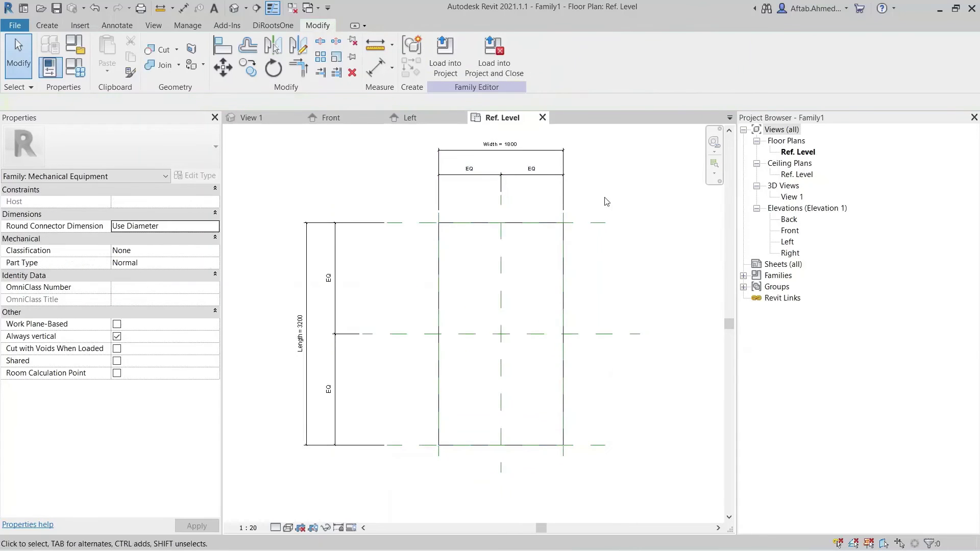
left_click(565, 458)
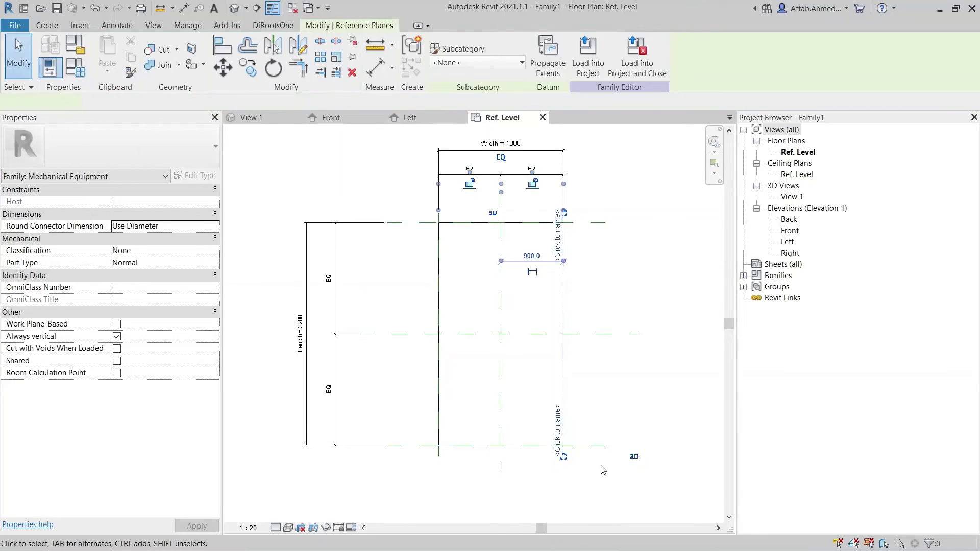
key("Right")
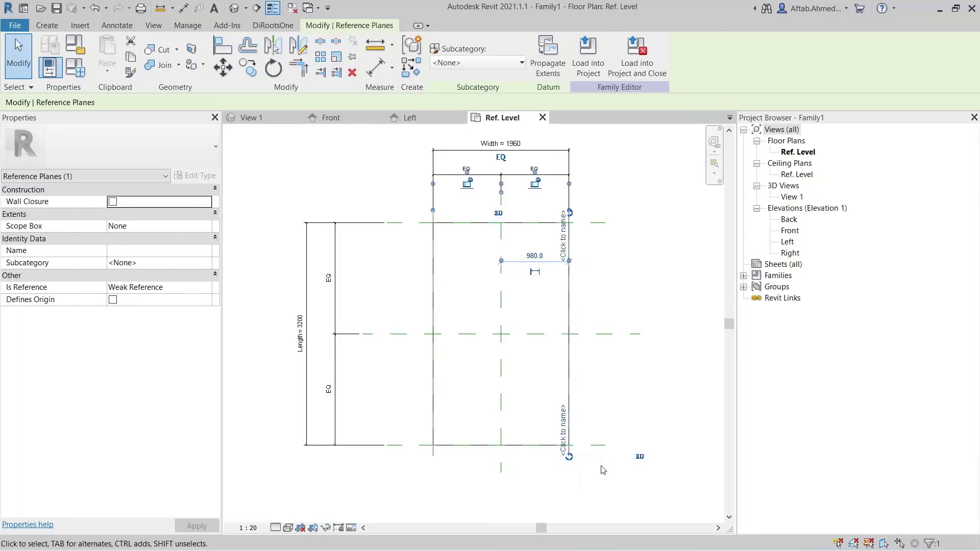
key("Left")
key("Left")
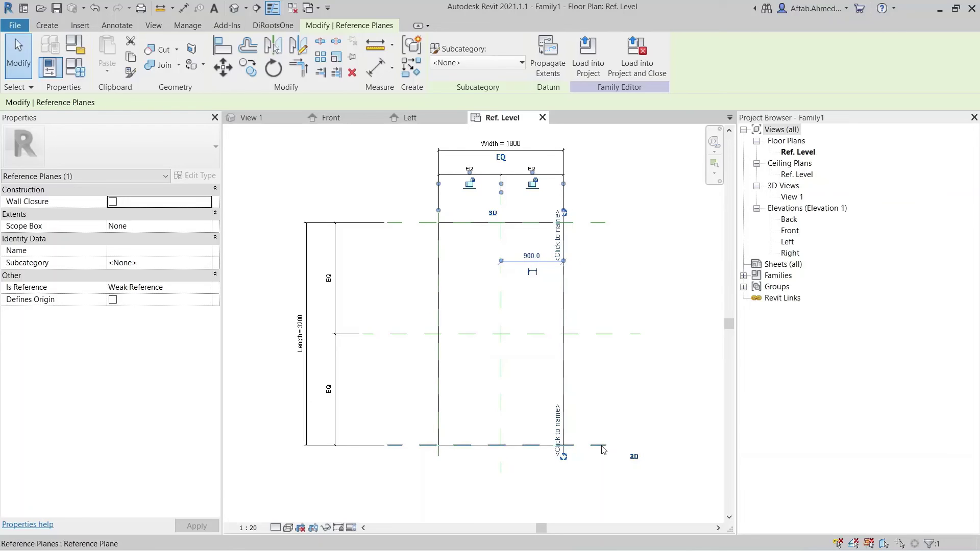
left_click(603, 446)
key("Up")
key("Up")
key("Up")
key("Up")
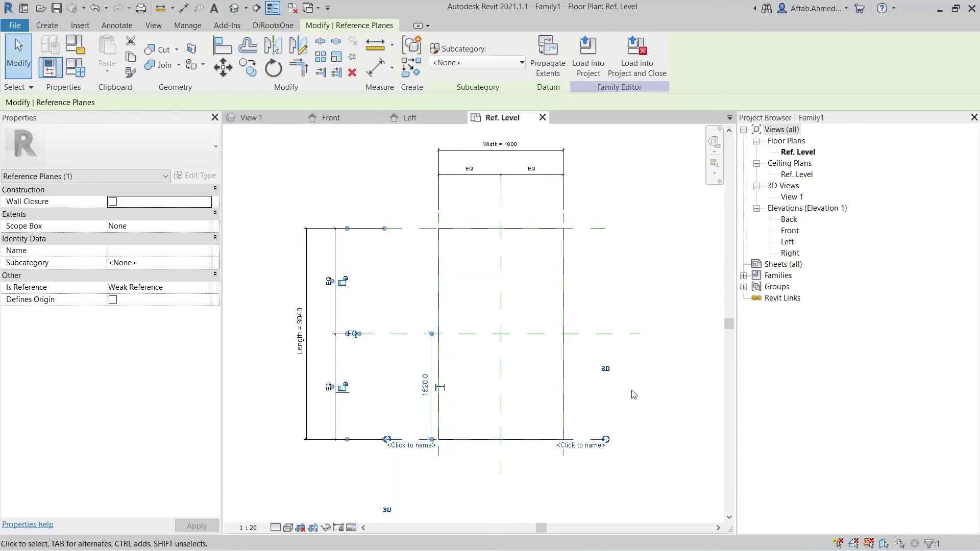
key("Down")
key("Down")
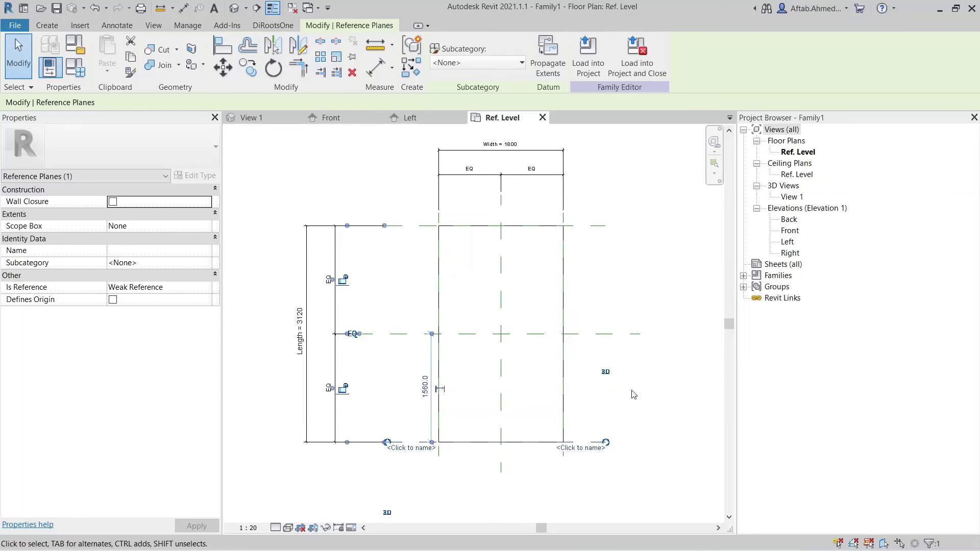
key("ctrl+z")
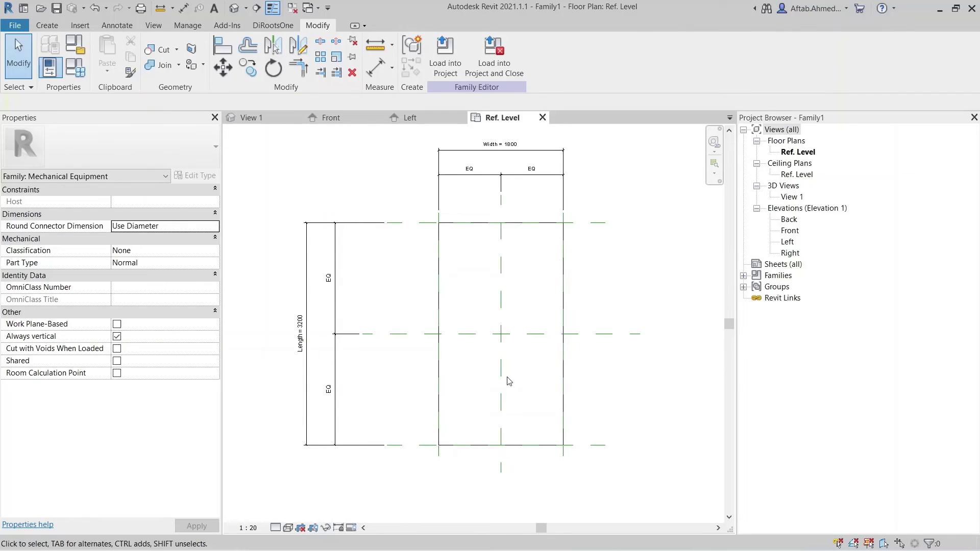
left_click(509, 381)
left_click(509, 381)
left_click(509, 381)
In the Left elevation, align the box's top edge to the Height reference plane, then return to Ref. Level.
left_click(423, 119)
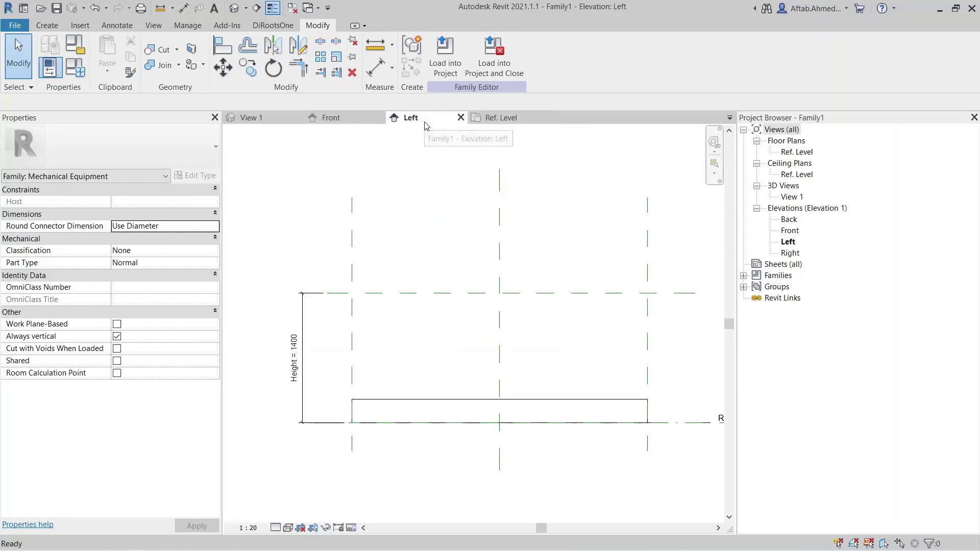
left_click(223, 51)
left_click(460, 299)
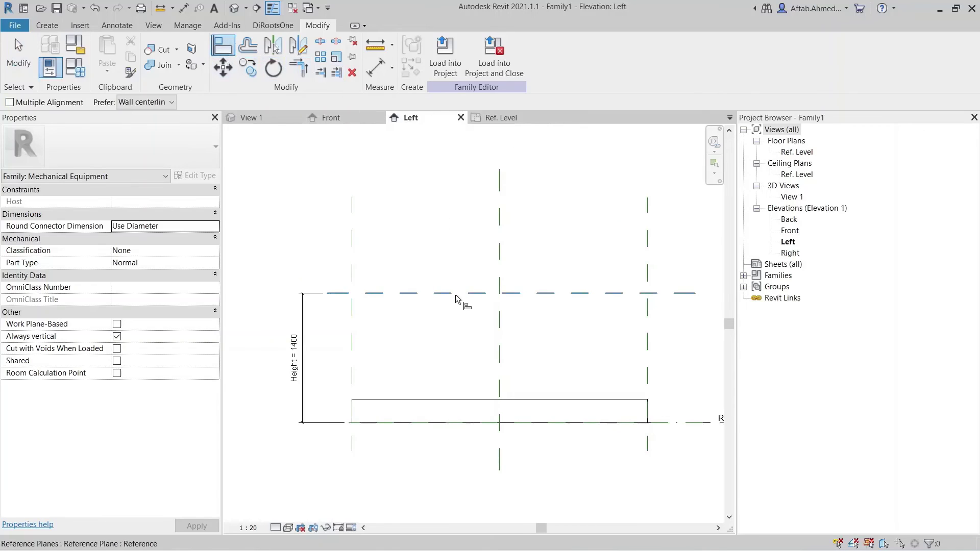
left_click(457, 401)
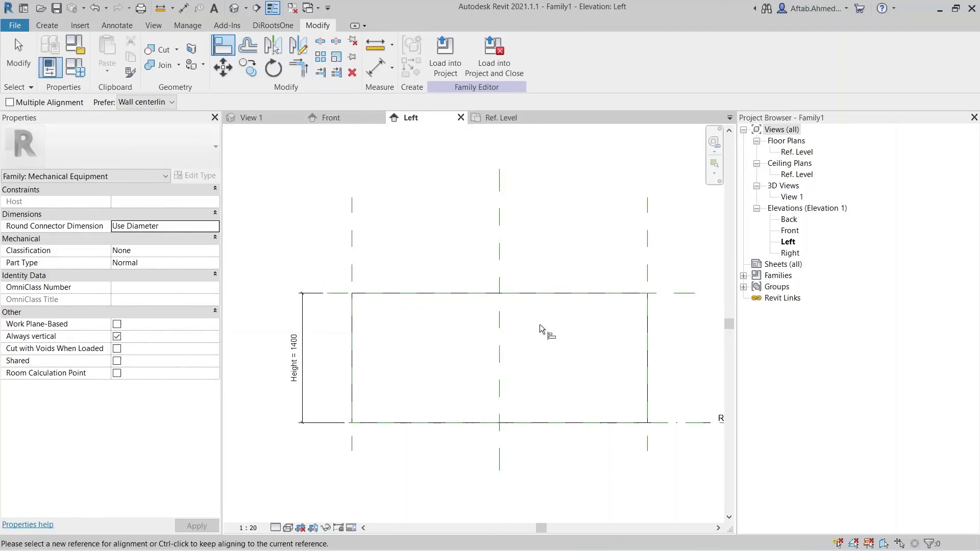
key("Escape")
key("Escape")
left_click(501, 118)
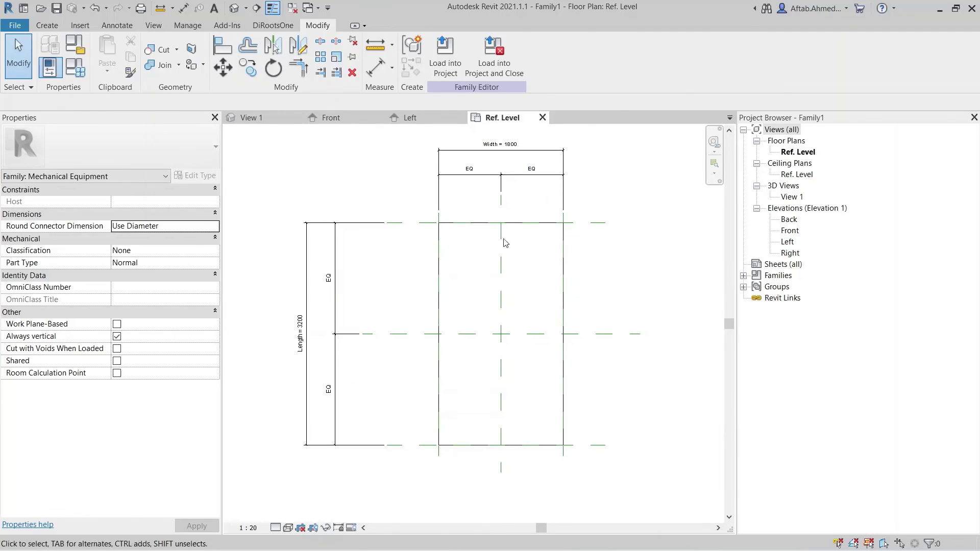
Show the box in the home 3D view and display Family Types with Height 1400, Length 3200, Width 1800.
left_click(252, 122)
left_click(676, 134)
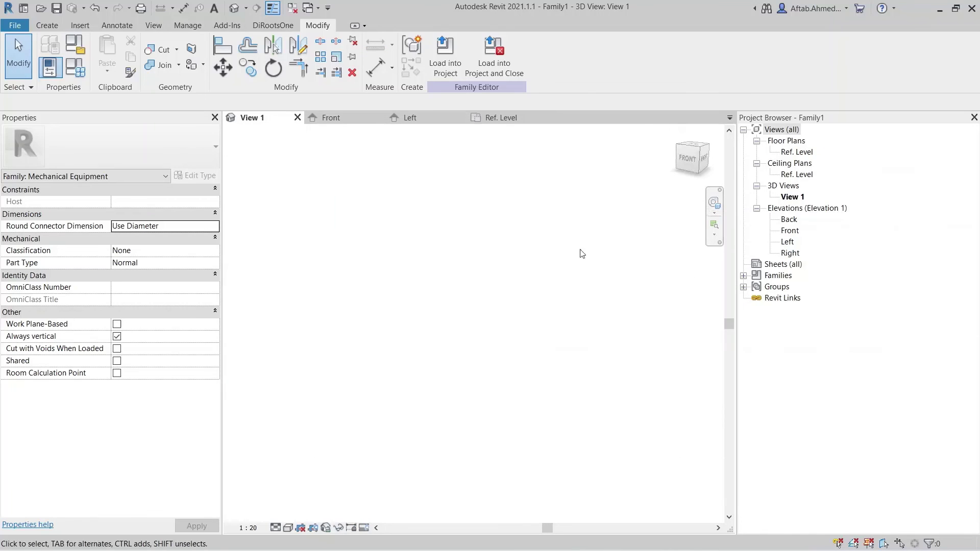
middle_click_drag(518, 326, 628, 402)
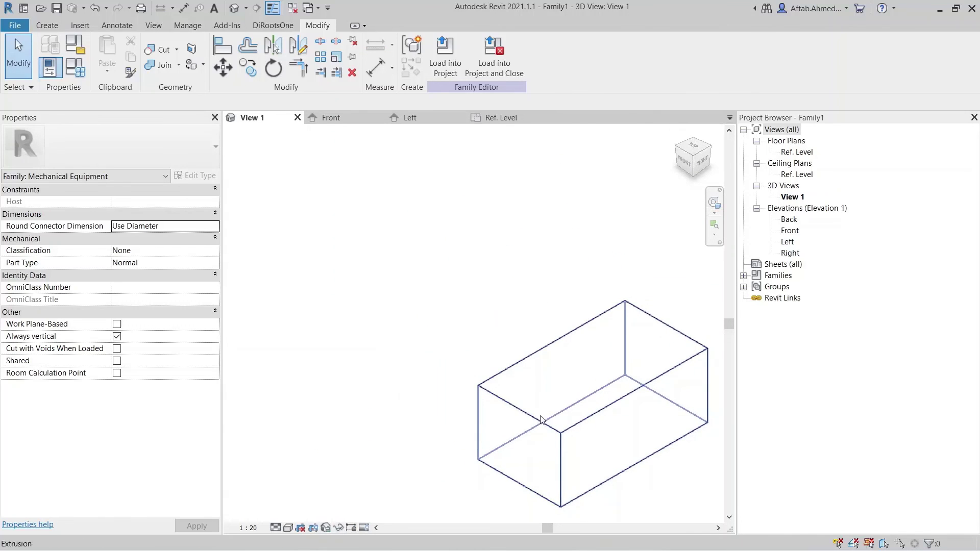
left_click(75, 67)
left_click_drag(423, 135, 287, 127)
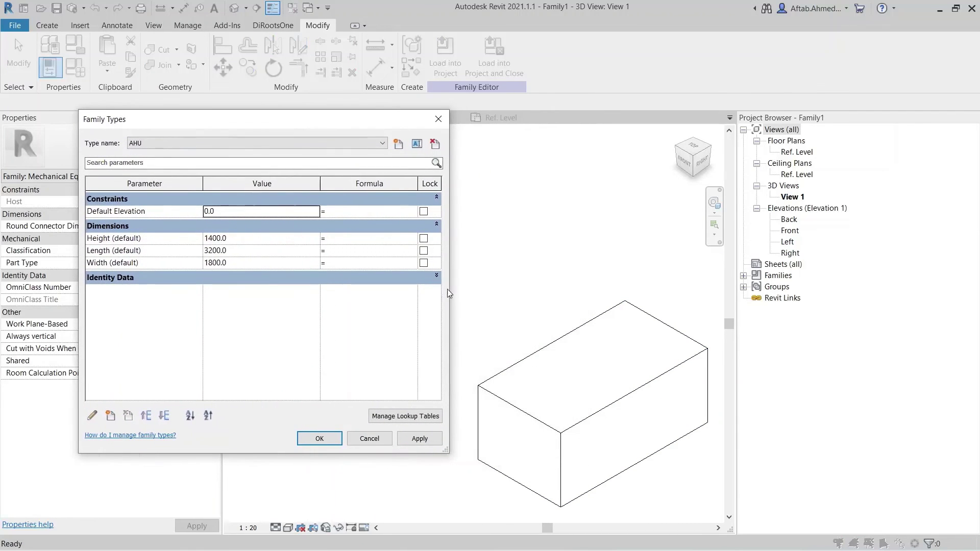
Apply Height 1600, Length 4000 and Width 2000 to the AHU family types and confirm with OK.
left_click_drag(449, 289, 418, 288)
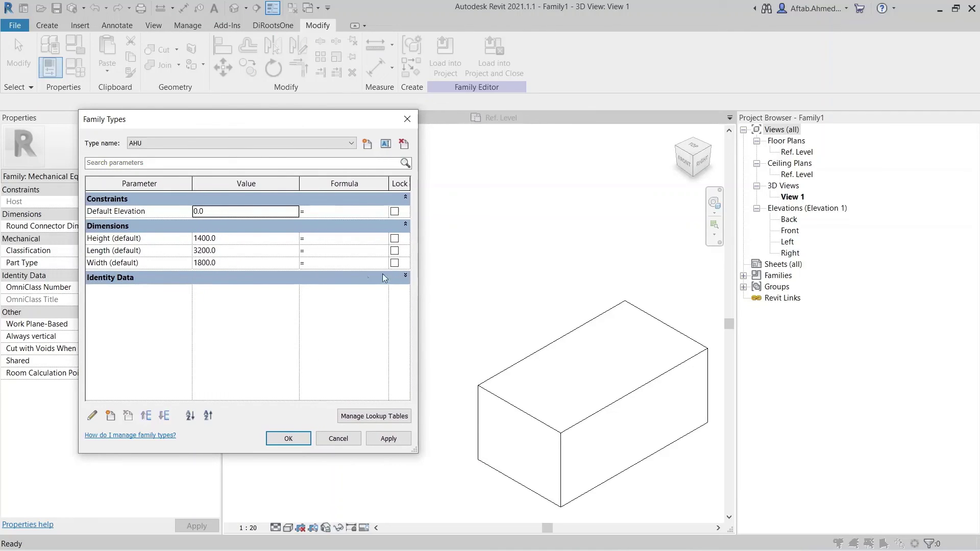
left_click(230, 239)
type("160")
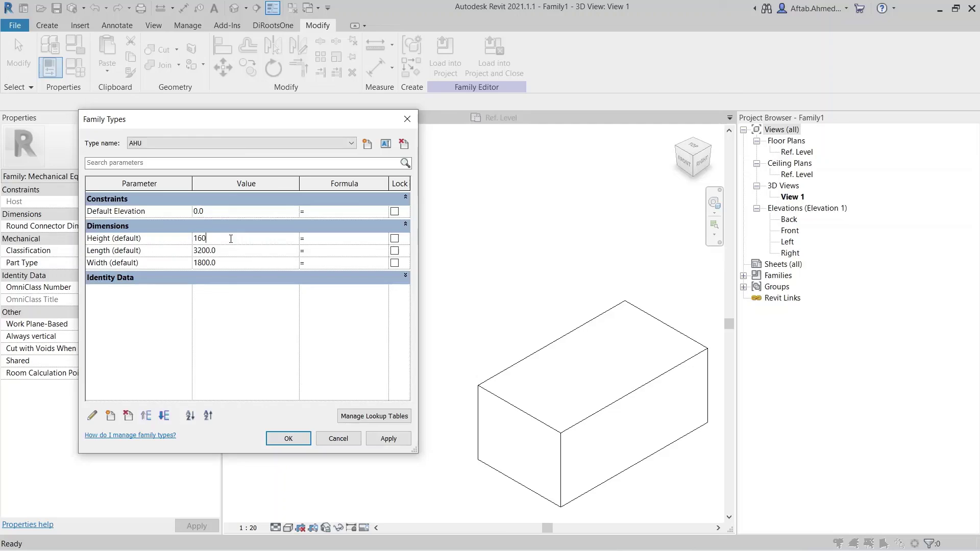
left_click(380, 438)
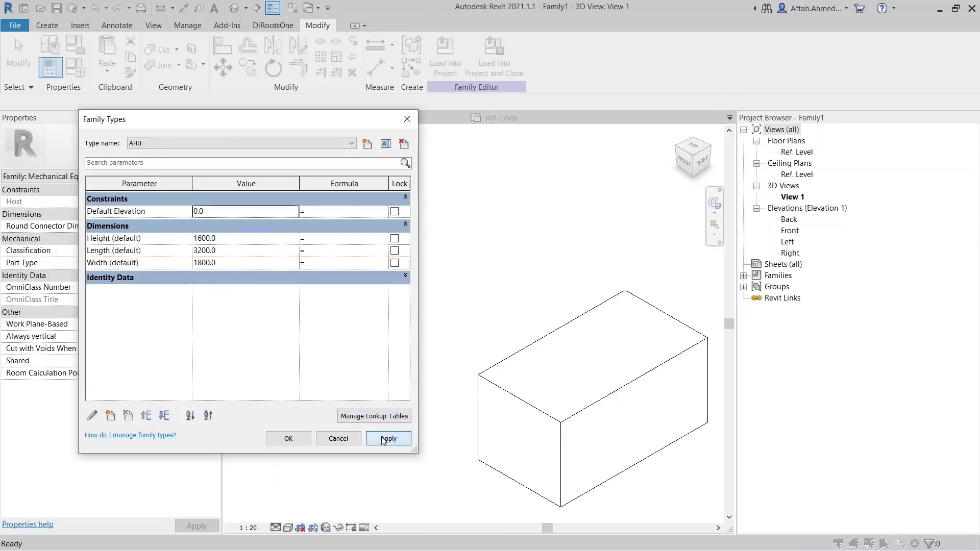
left_click(270, 252)
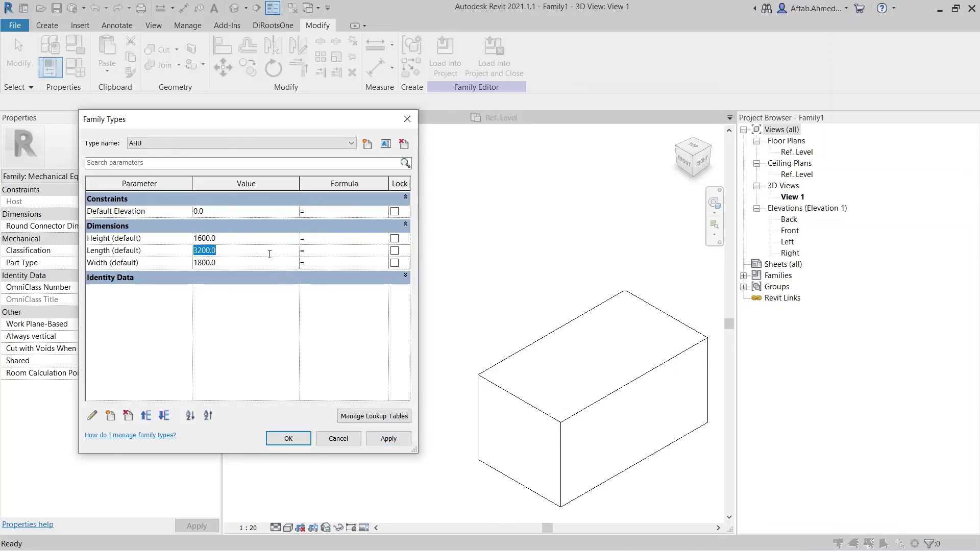
type("40")
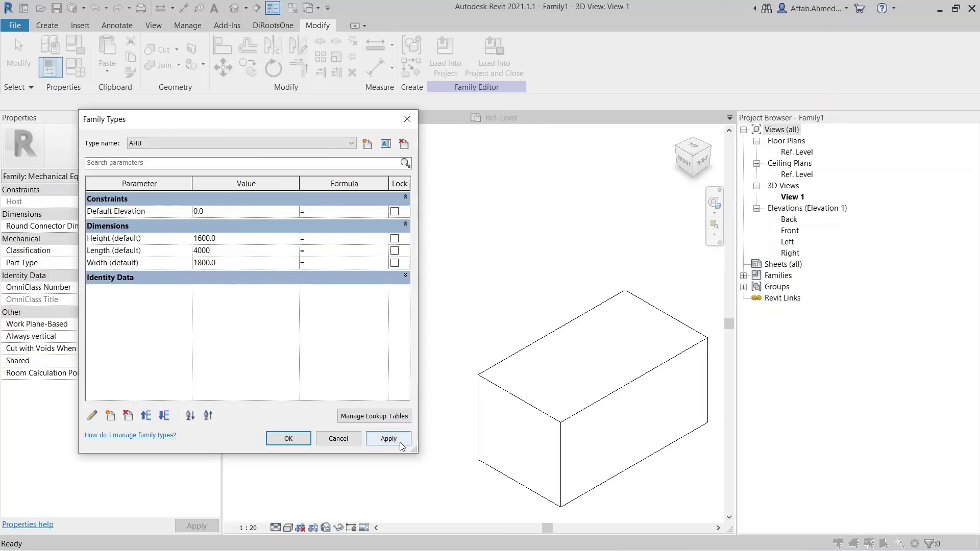
type("00")
left_click(399, 442)
left_click(271, 262)
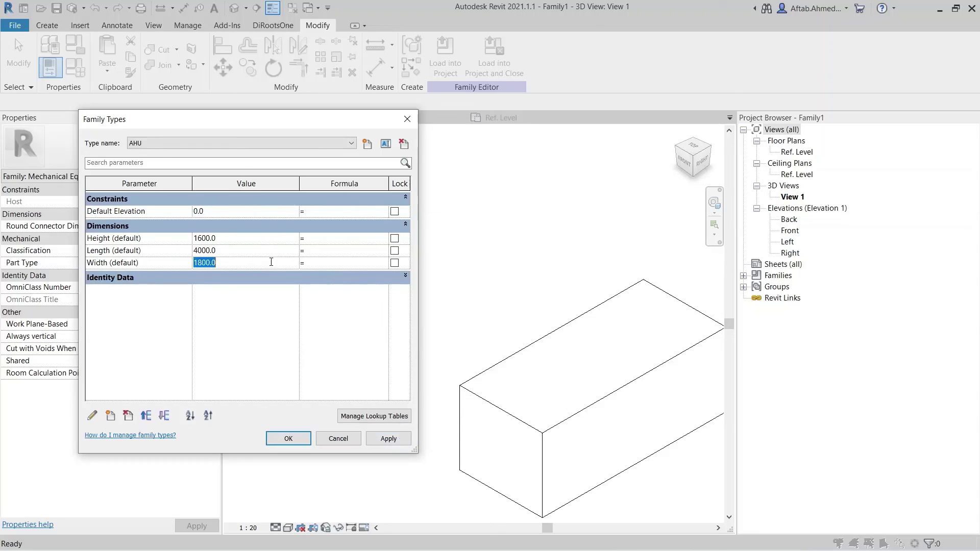
type("2000")
left_click(378, 440)
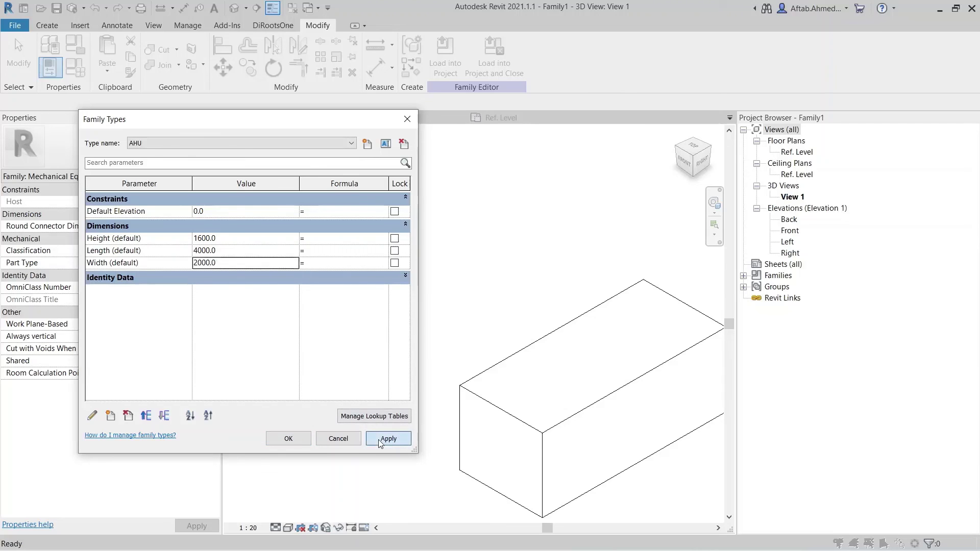
left_click(305, 439)
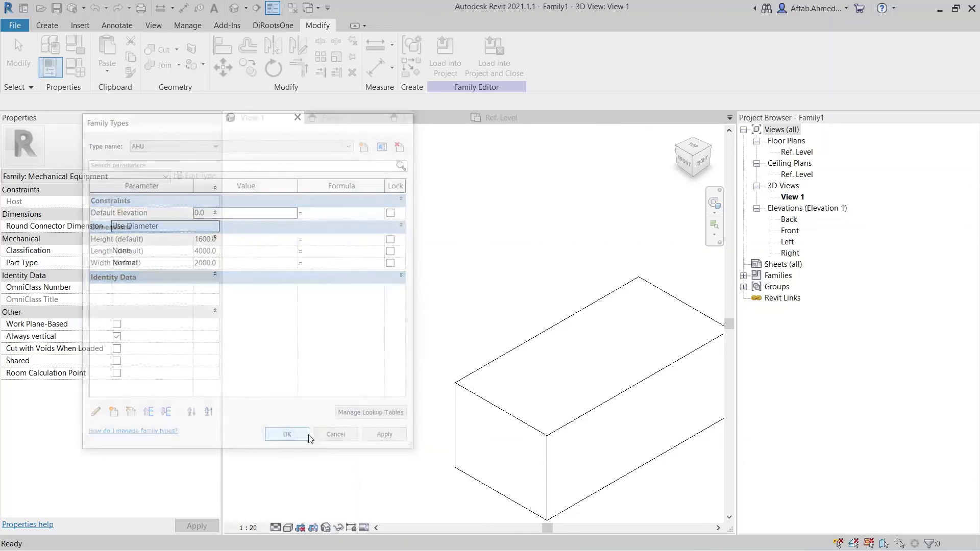
Zoom to fit so the resized 1600 × 4000 × 2000 box fills 3D View 1.
middle_click(412, 416)
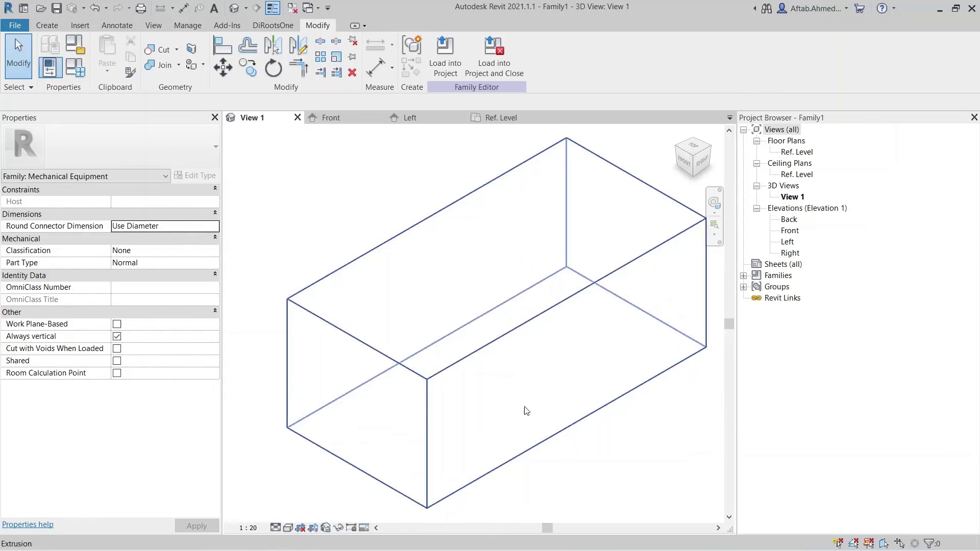
left_click(577, 464)
left_click(578, 465)
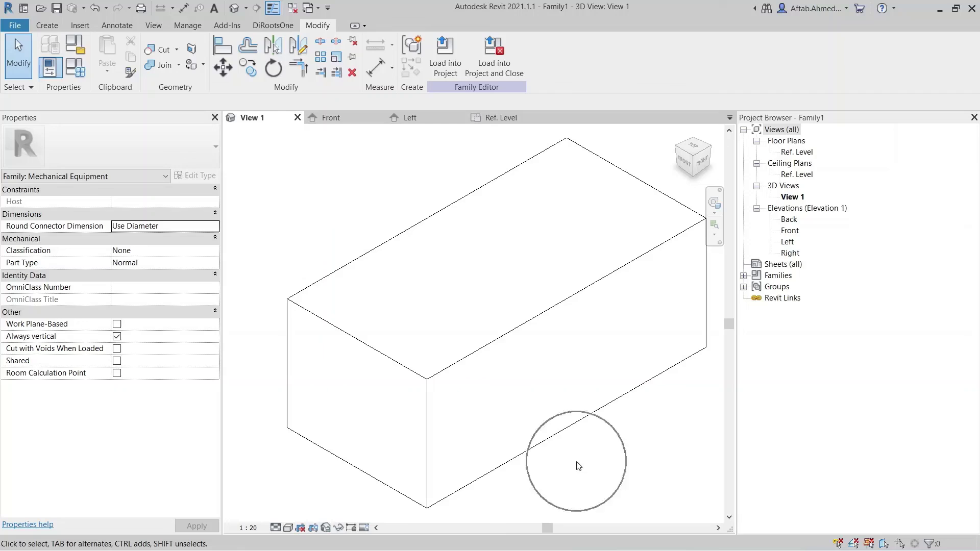